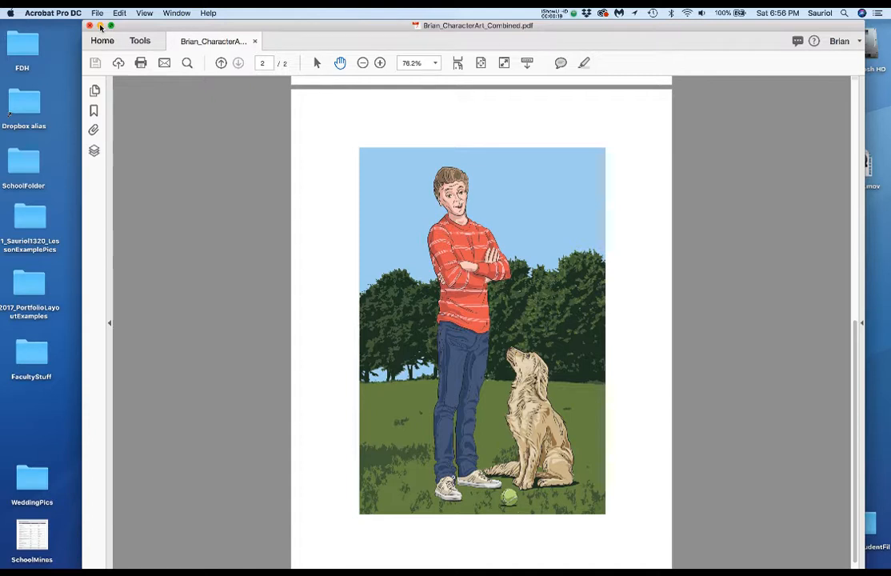
Step: Switch to Illustrator and create a portrait Letter print document with inches as the unit, 8.5 by 11 in
click(100, 25)
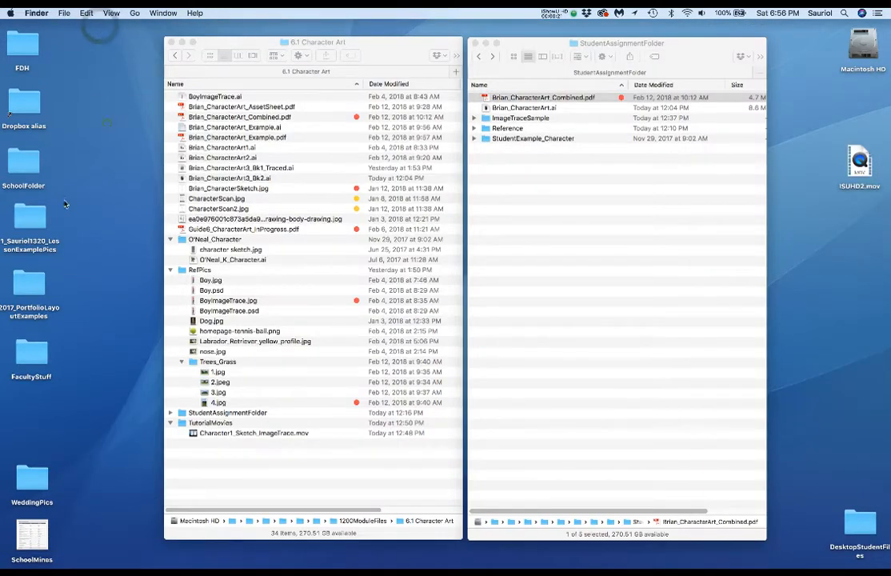
mouse_move(2, 334)
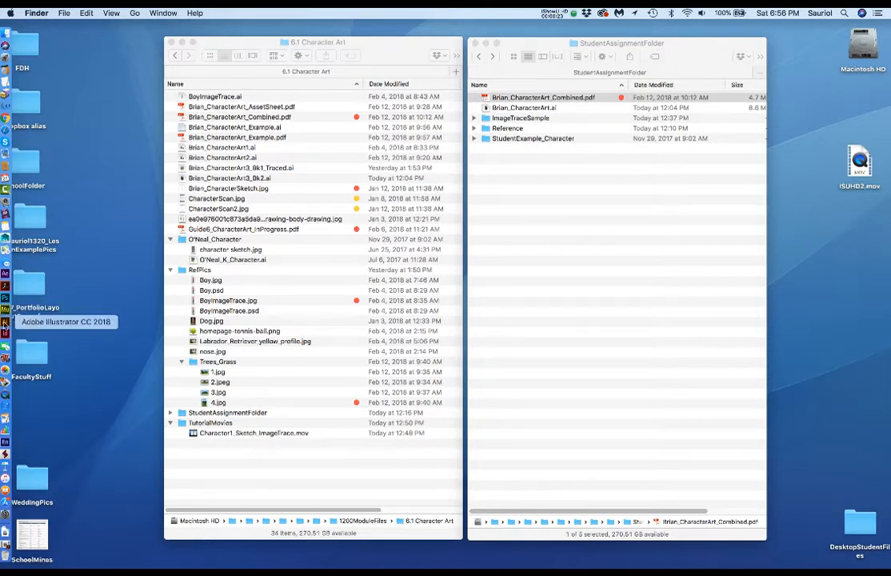
click(4, 322)
key(super+n)
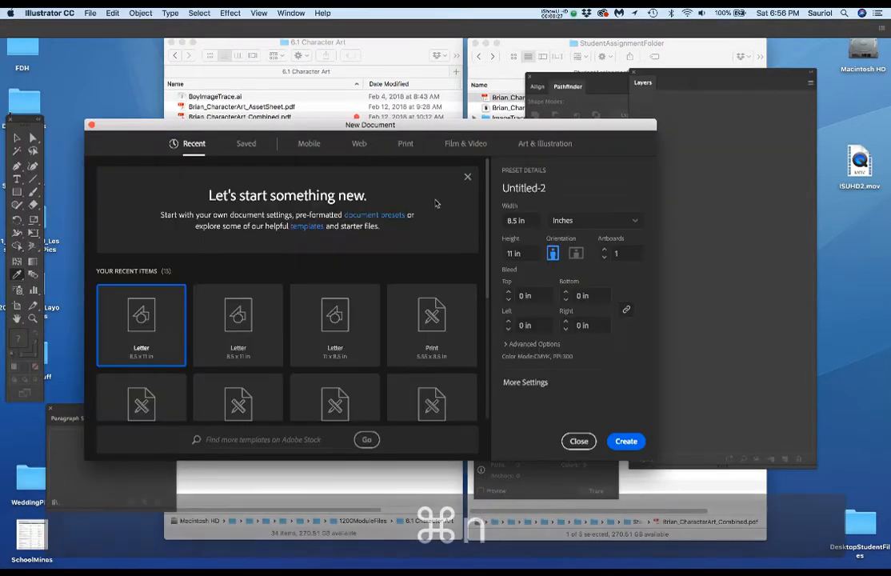
click(407, 144)
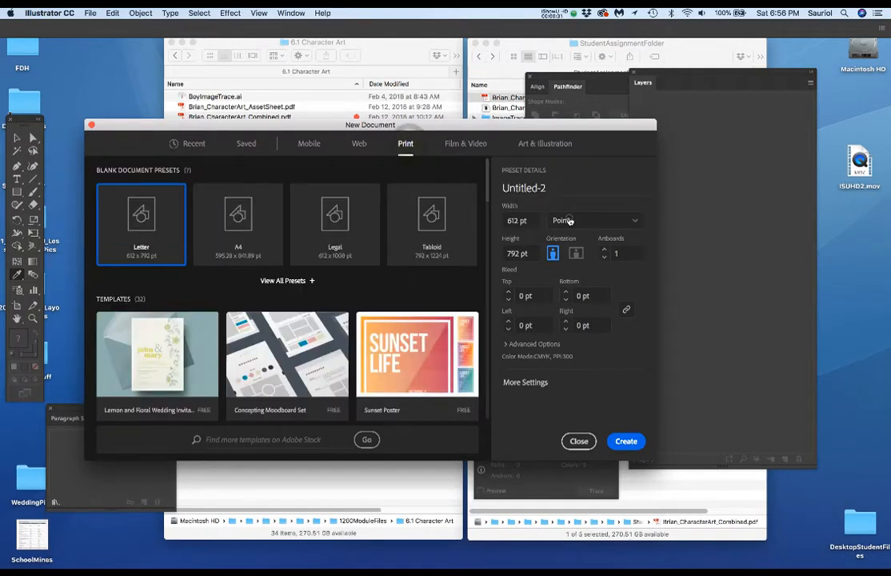
click(564, 220)
click(592, 276)
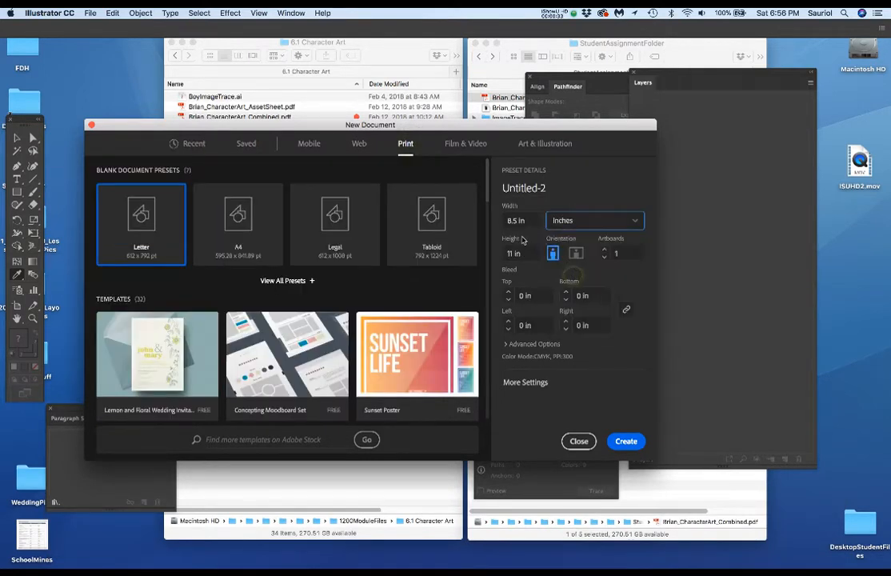
click(623, 442)
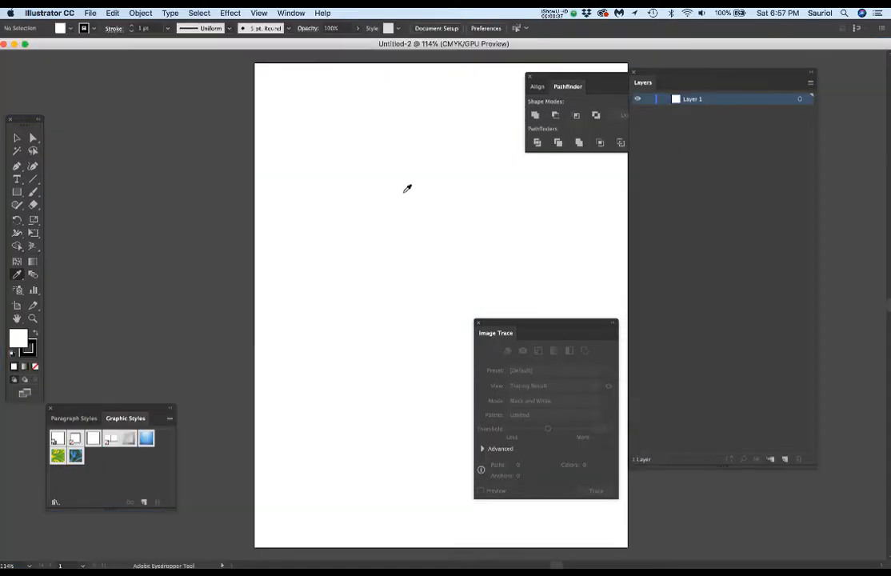
Step: Clear the Pathfinder, Image Trace and Layers panels away from the artboard and set the layer row size to Large
drag(568, 78, 888, 400)
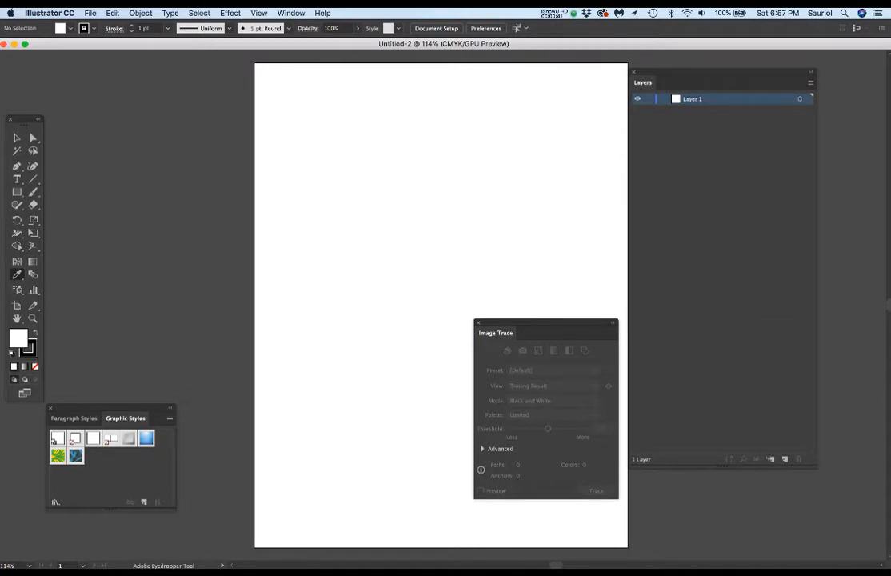
drag(553, 323, 888, 339)
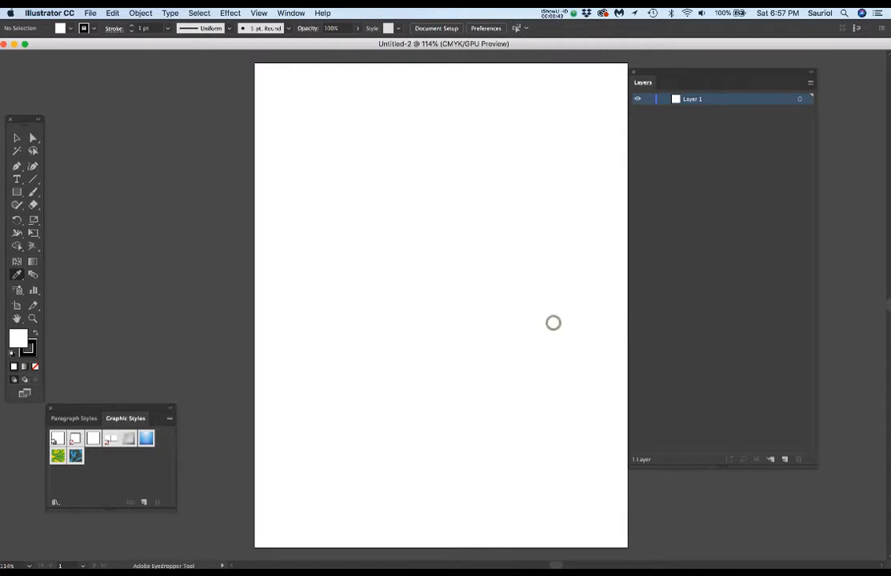
click(812, 85)
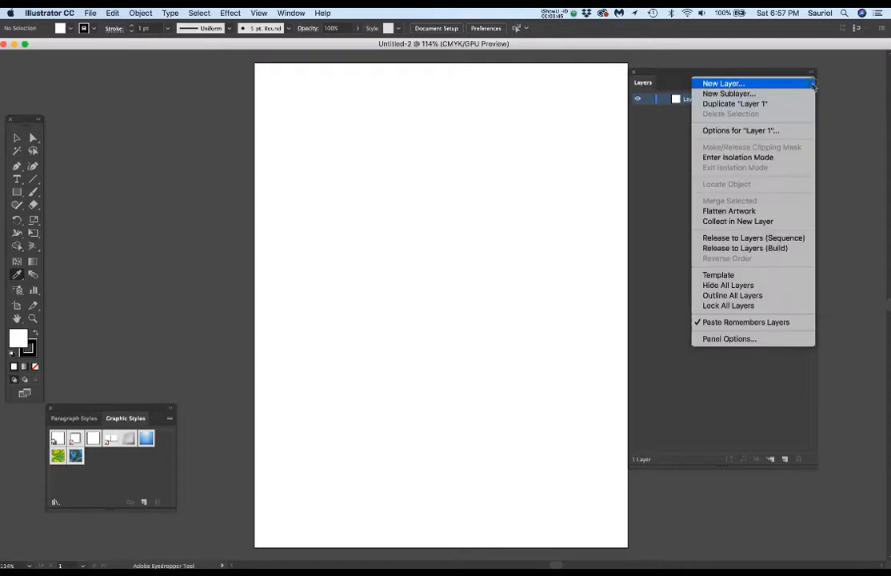
click(734, 339)
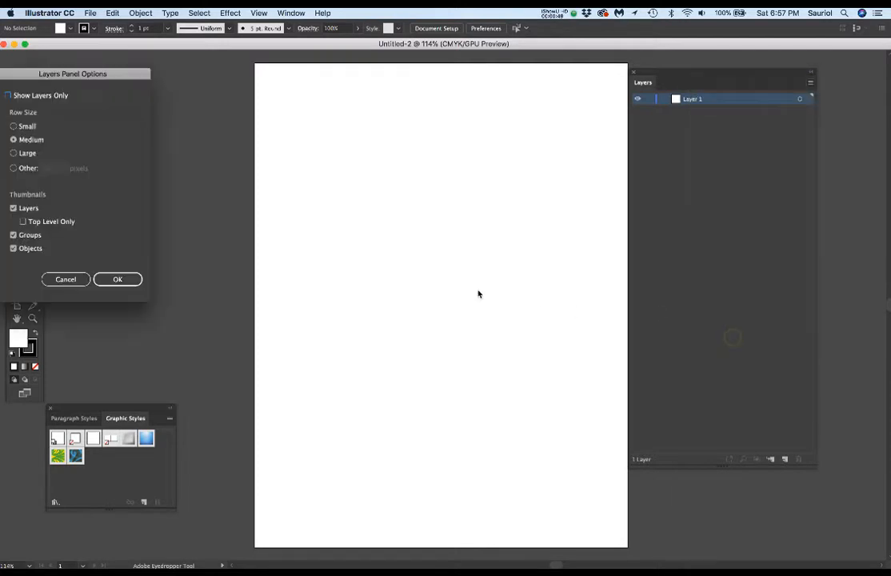
click(13, 153)
click(120, 279)
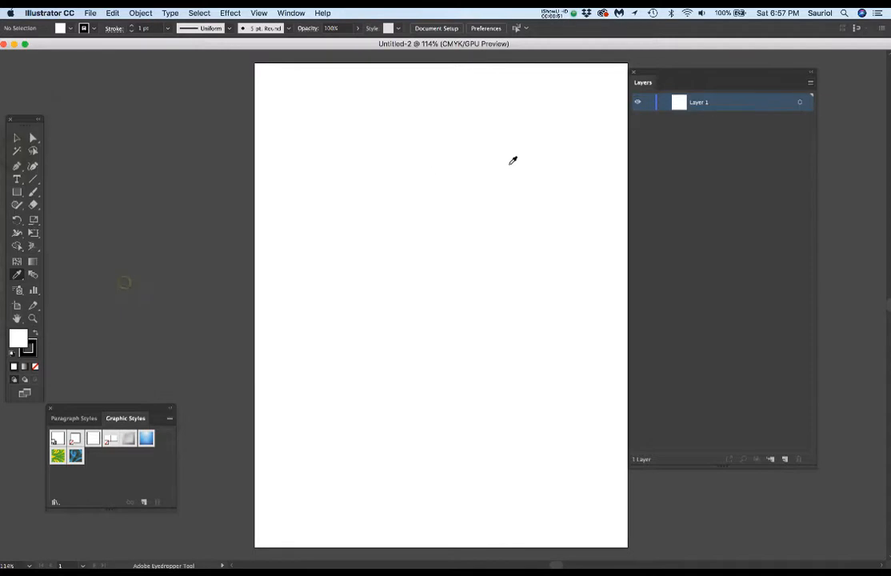
drag(710, 76, 746, 70)
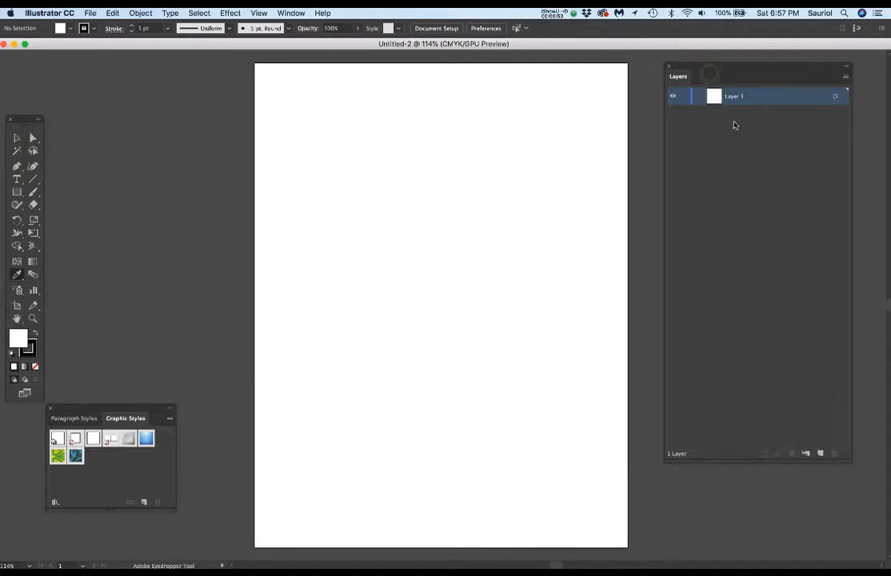
Step: Rename Layer 1 as Reference, with a capital R
double_click(739, 97)
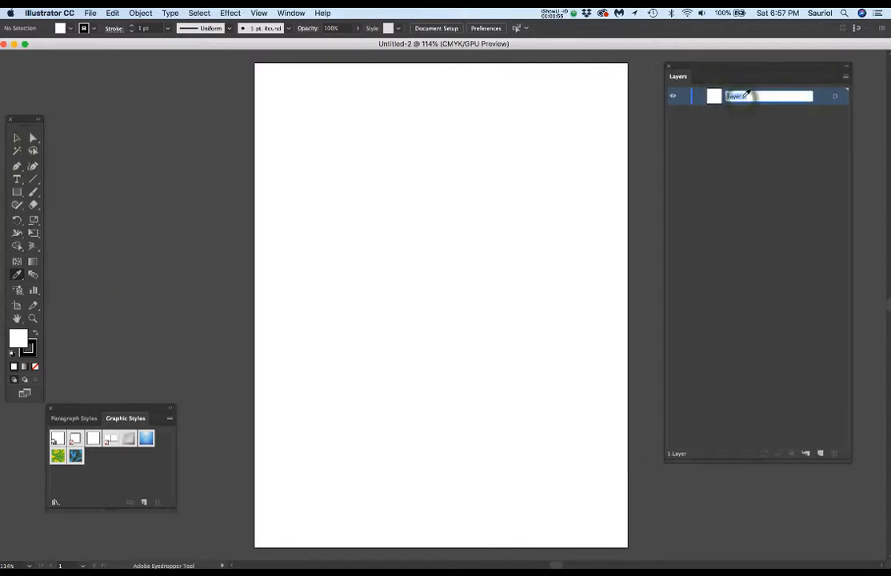
text(reference)
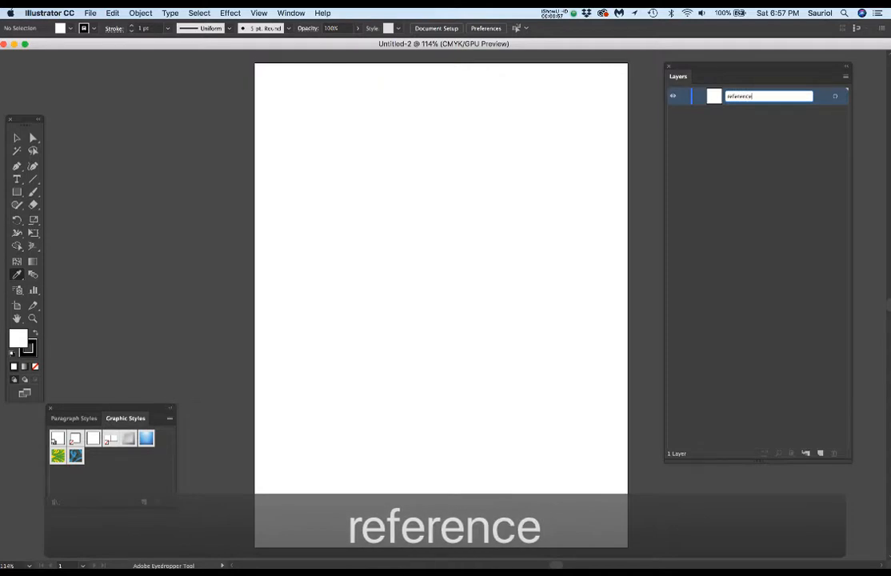
key(Return)
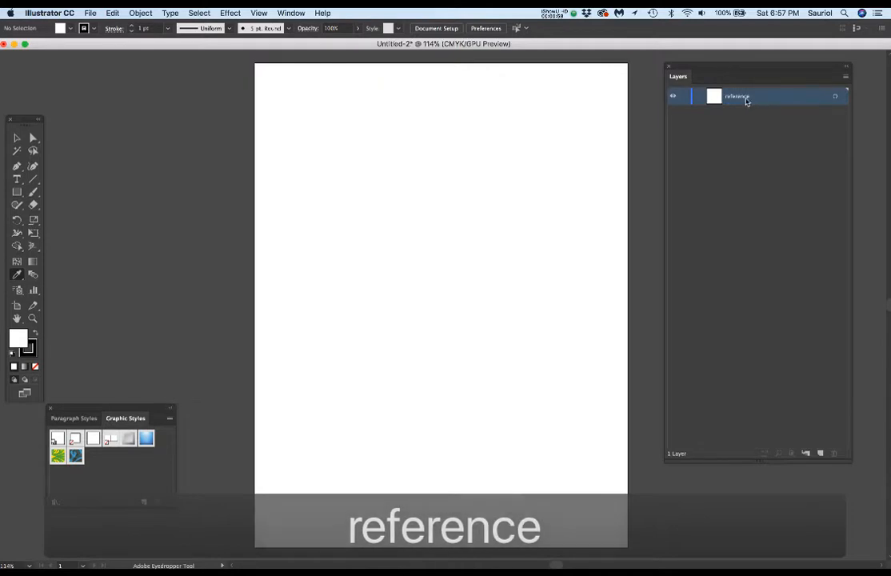
double_click(746, 98)
drag(731, 96, 722, 96)
text(R)
key(Return)
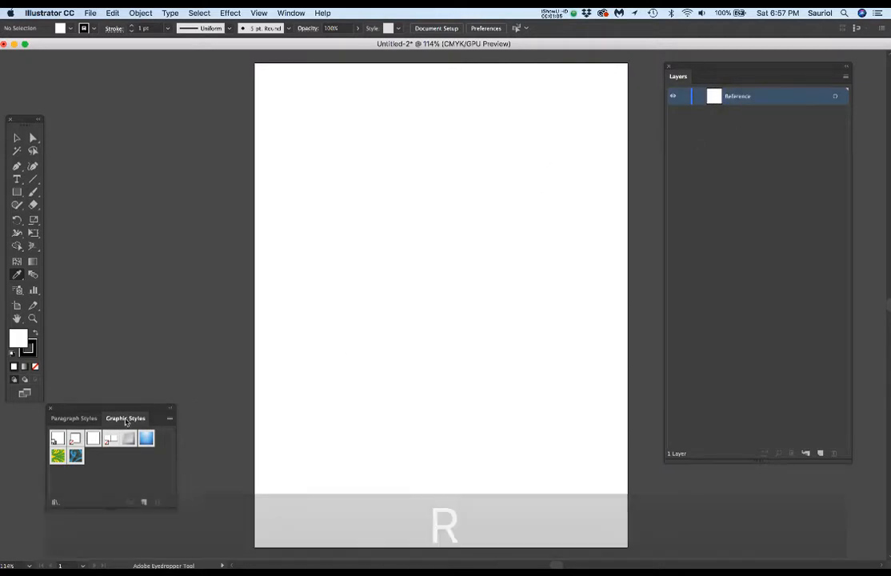
Step: Show the Links panel and arrange it and the Graphic Styles panel in the empty space beside the artboard
drag(125, 422, 143, 437)
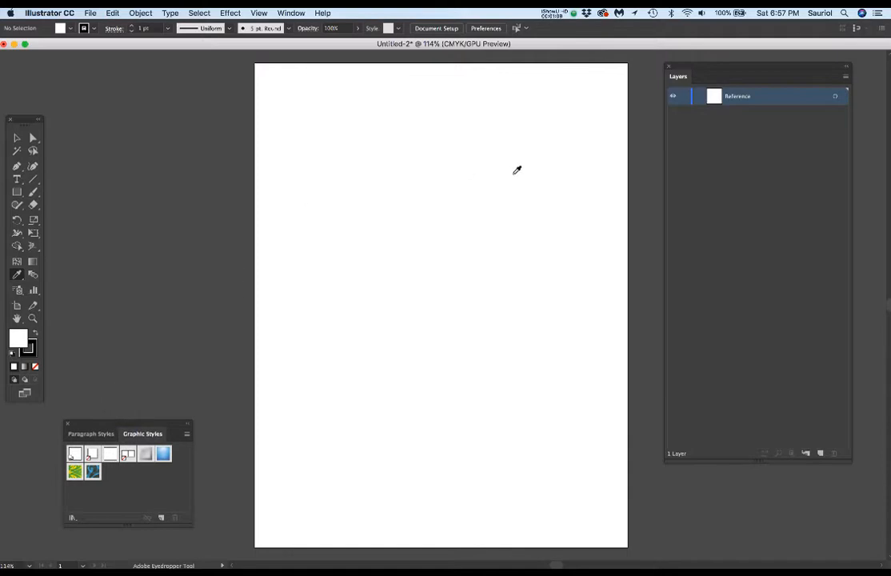
click(258, 12)
click(257, 12)
drag(292, 184, 123, 158)
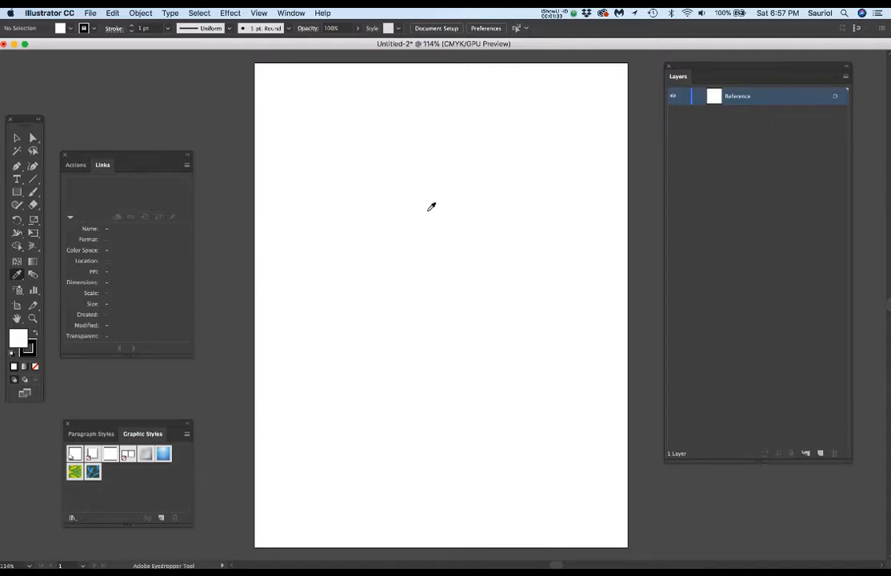
Step: Place CharacterScan2.jpg from StudentAssignmentFolder's Reference folder on the artboard as a linked image
click(91, 13)
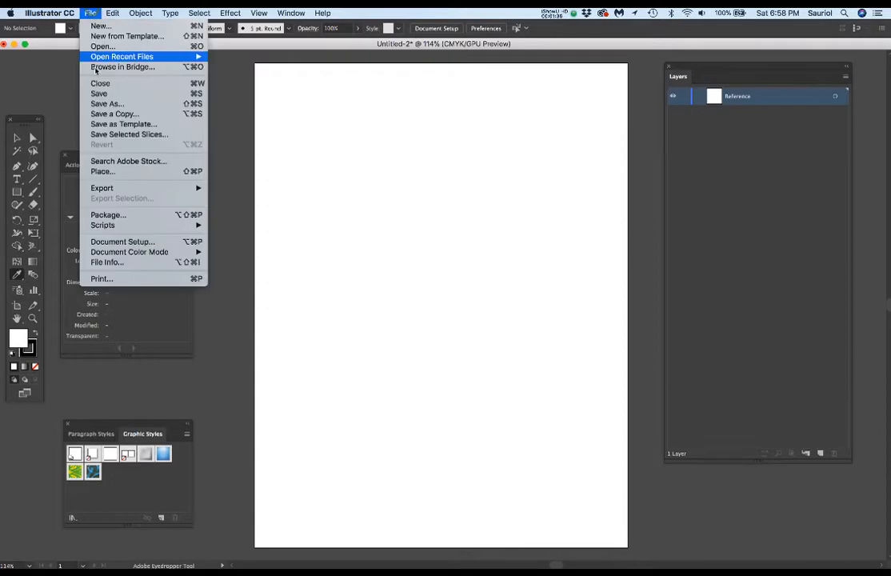
click(193, 173)
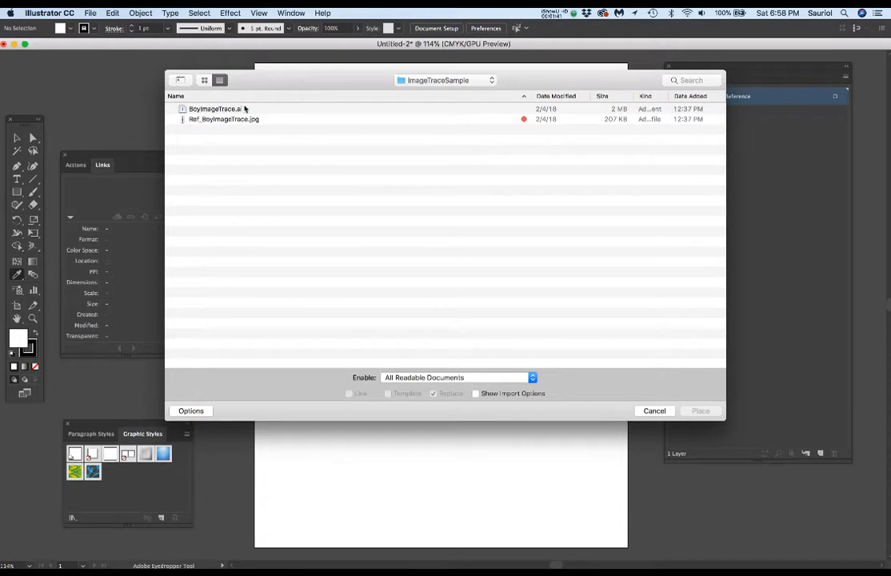
click(410, 83)
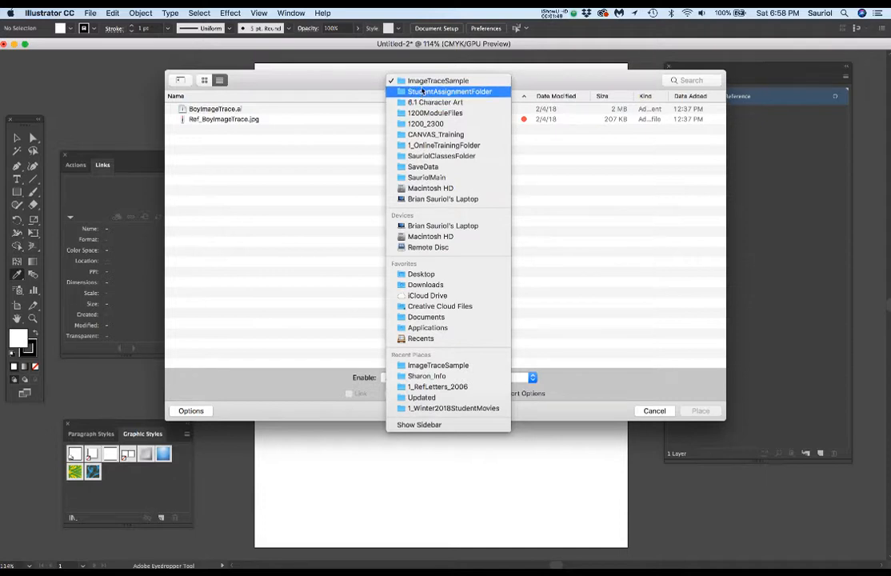
click(422, 92)
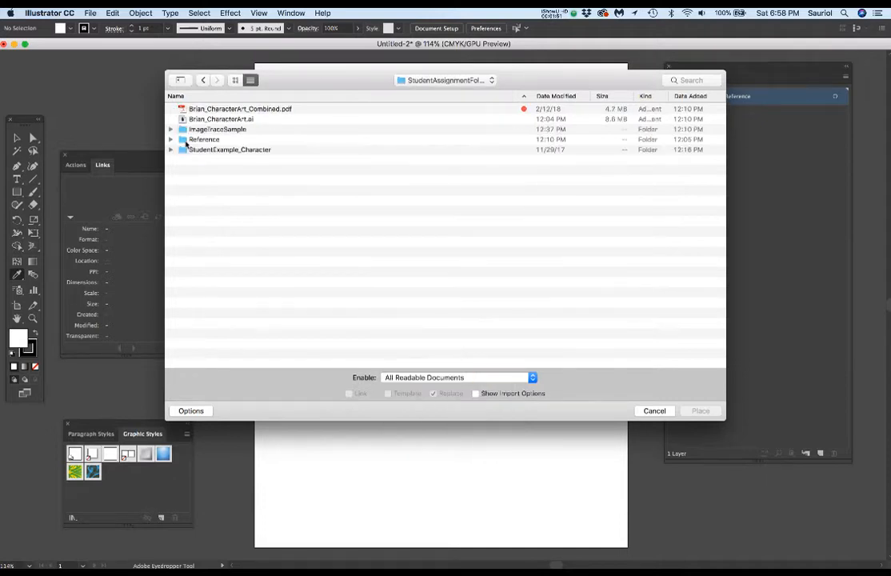
double_click(182, 140)
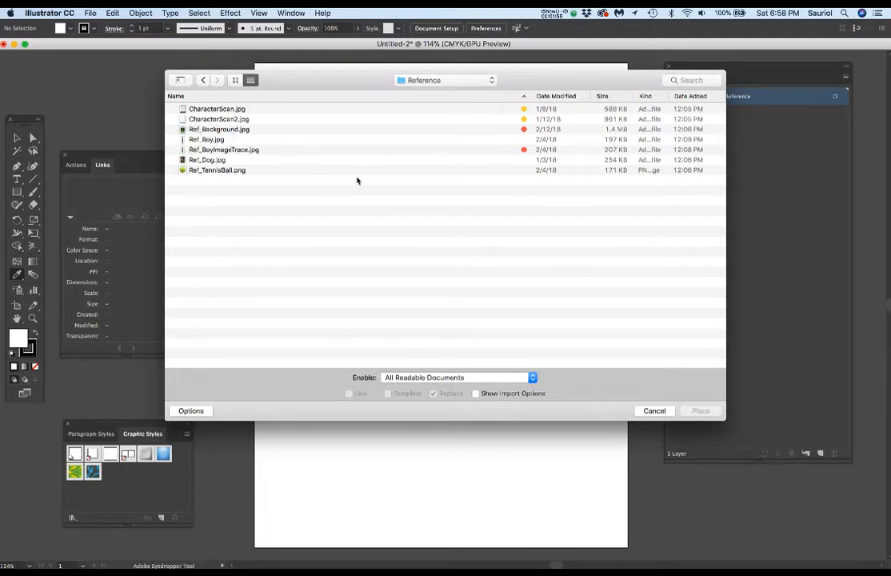
click(209, 120)
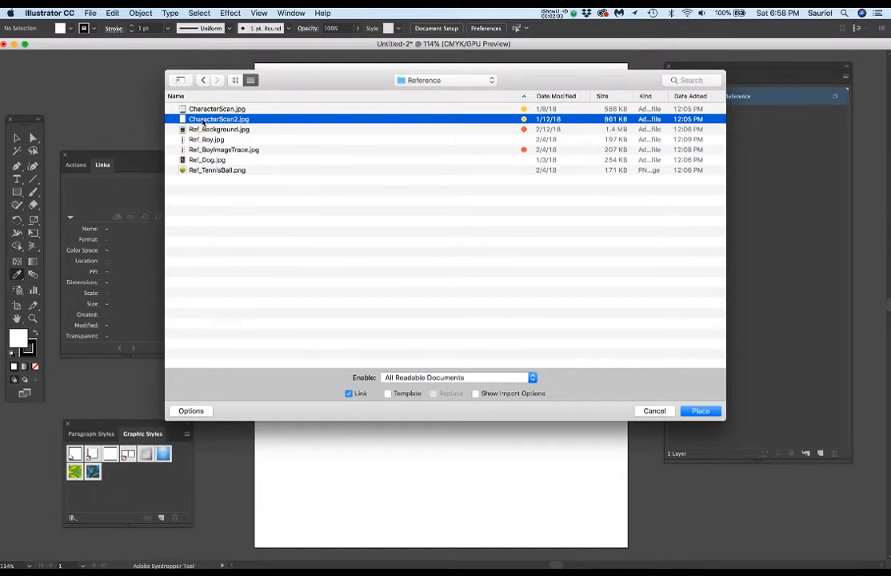
double_click(203, 122)
click(276, 122)
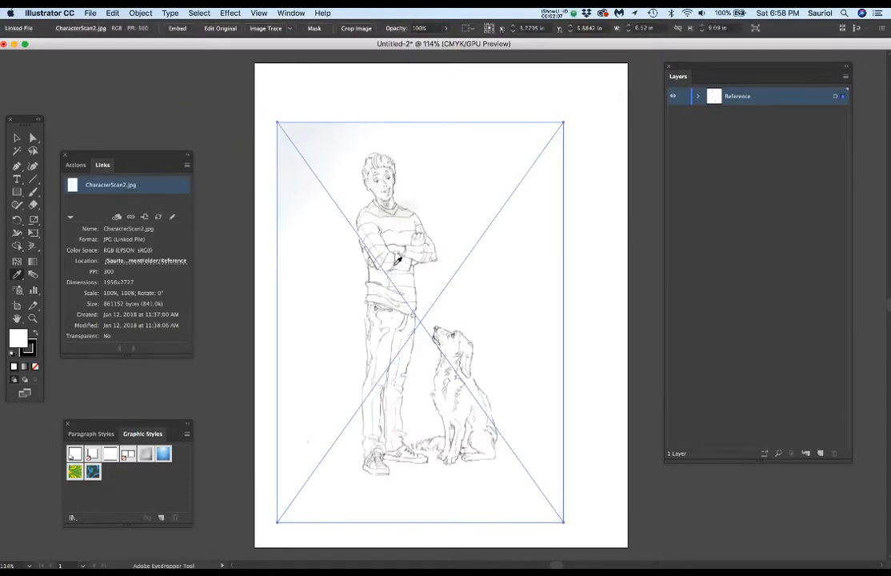
Step: Reposition the placed sketch with Free Transform, expand the Reference layer's contents, and delete the sketch
key(e)
drag(392, 258, 425, 237)
click(697, 99)
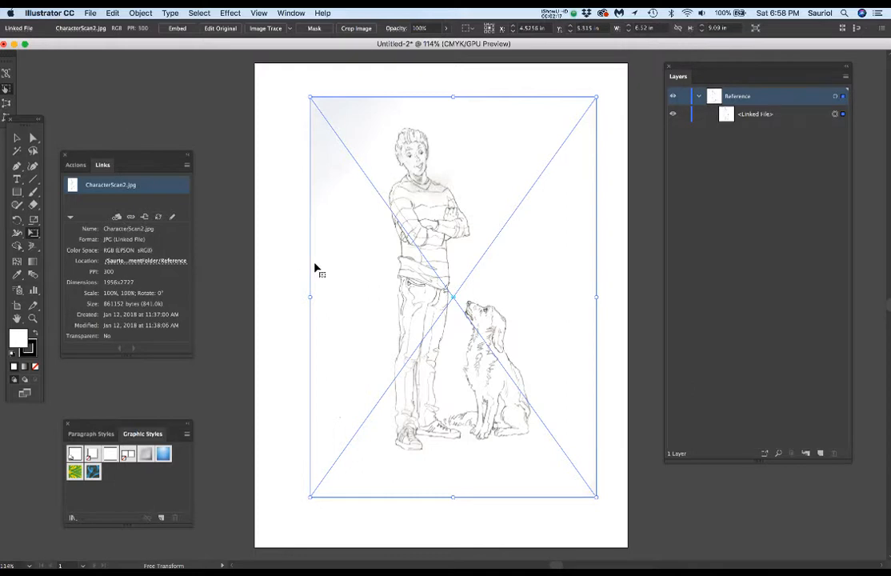
drag(420, 256, 412, 257)
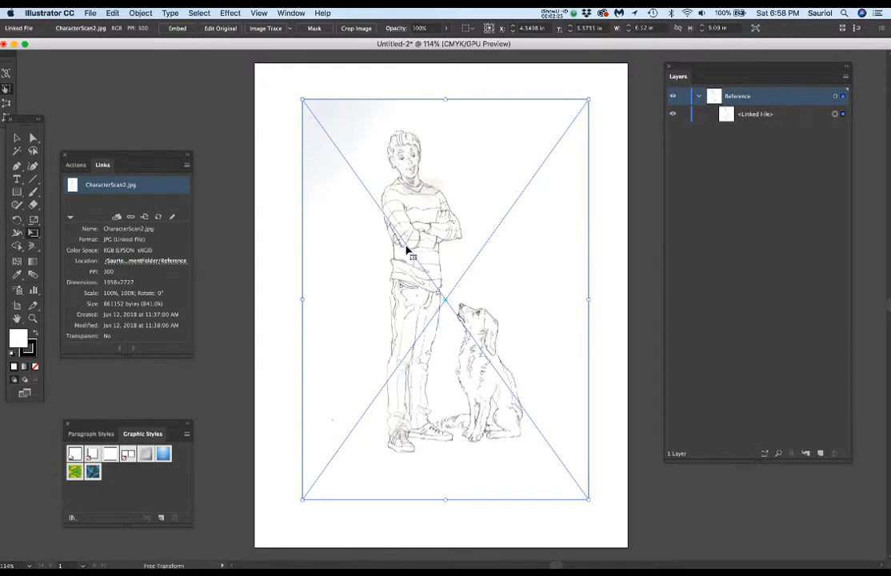
key(Delete)
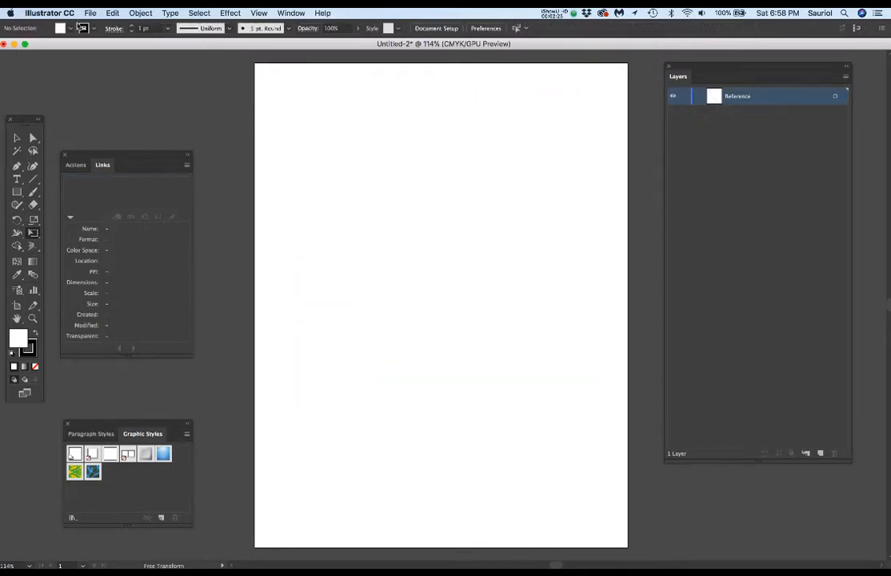
Step: Place CharacterScan2.jpg on the Reference layer as a linked image and position it near the middle of the artboard
click(87, 13)
click(102, 172)
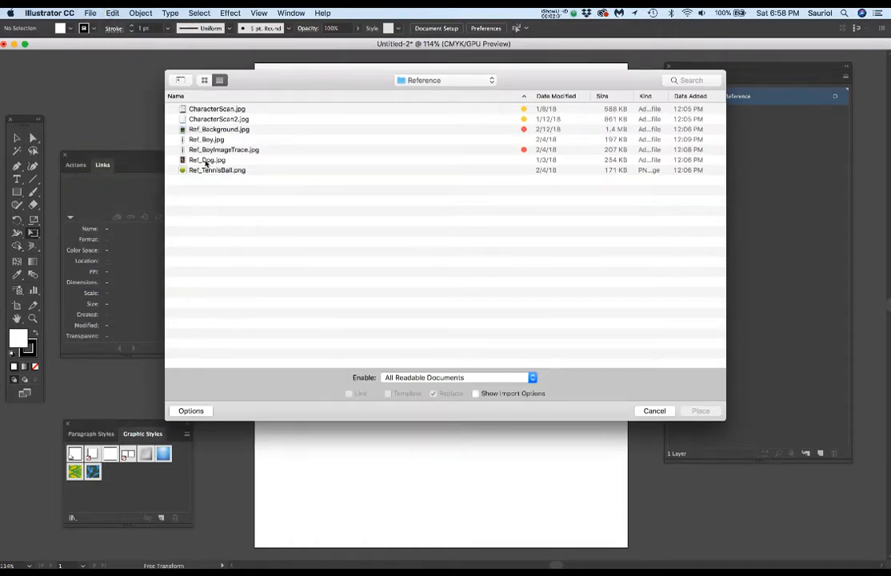
click(205, 119)
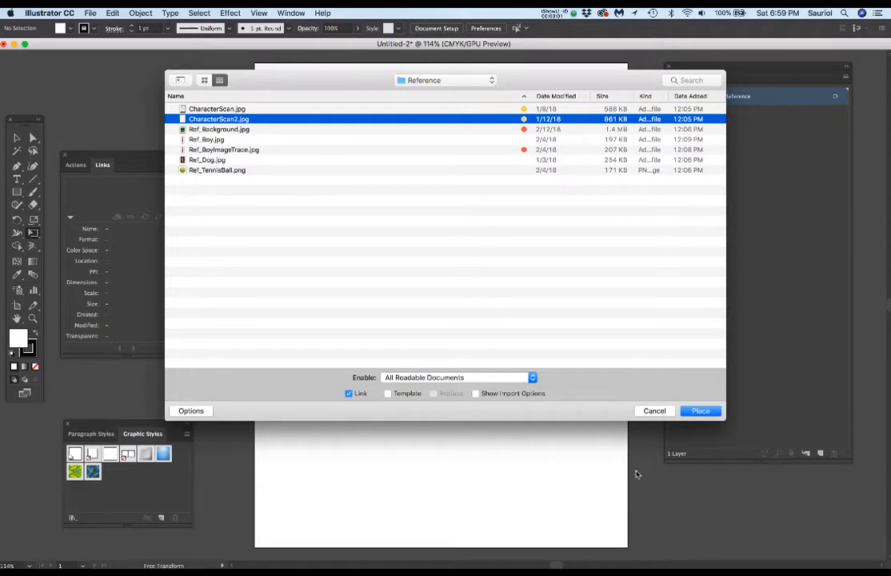
click(695, 411)
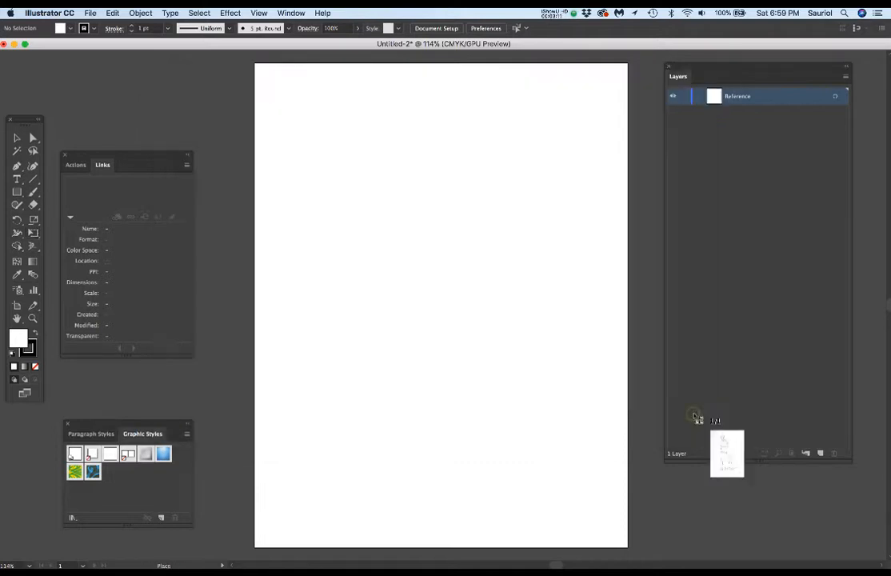
click(274, 104)
drag(409, 240, 436, 244)
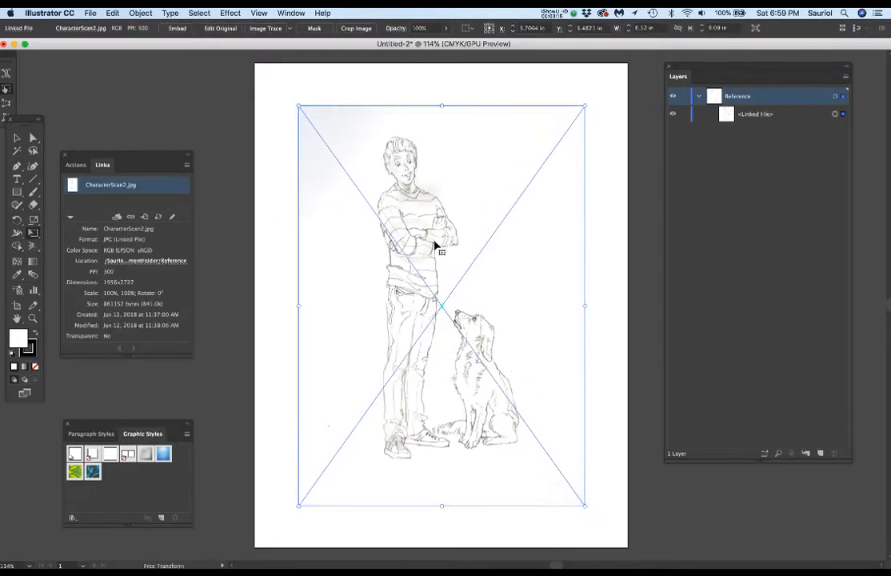
Step: Target the linked sketch within the Reference layer and set its opacity to 50%
click(751, 137)
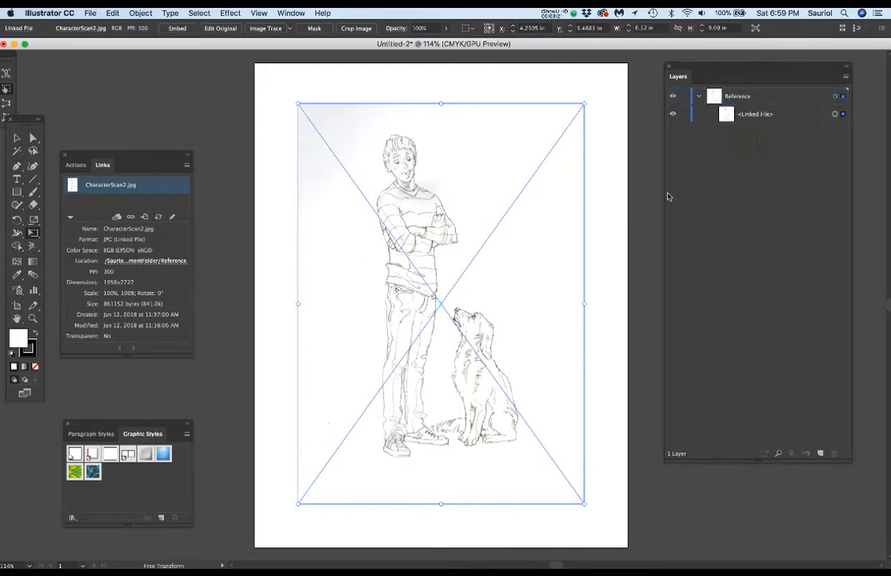
click(835, 114)
drag(428, 28, 404, 33)
text(50)
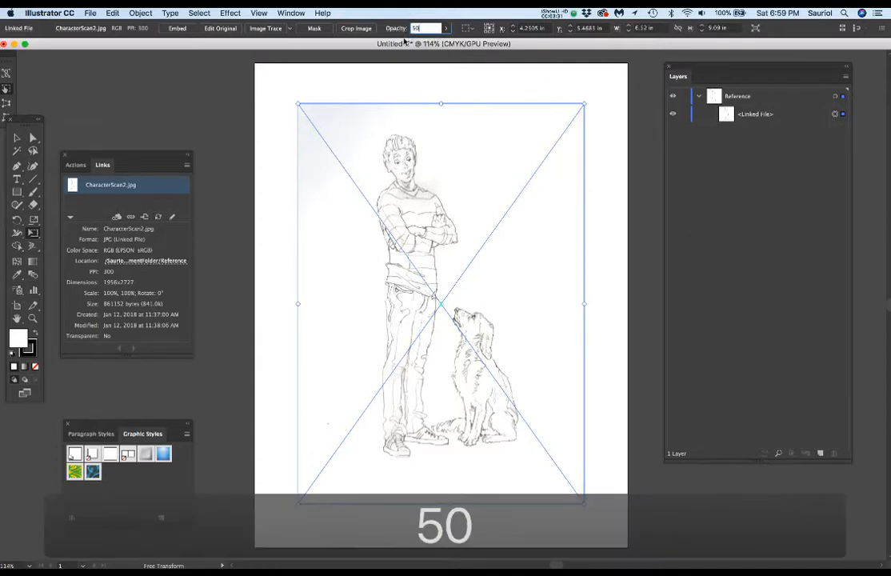
key(Return)
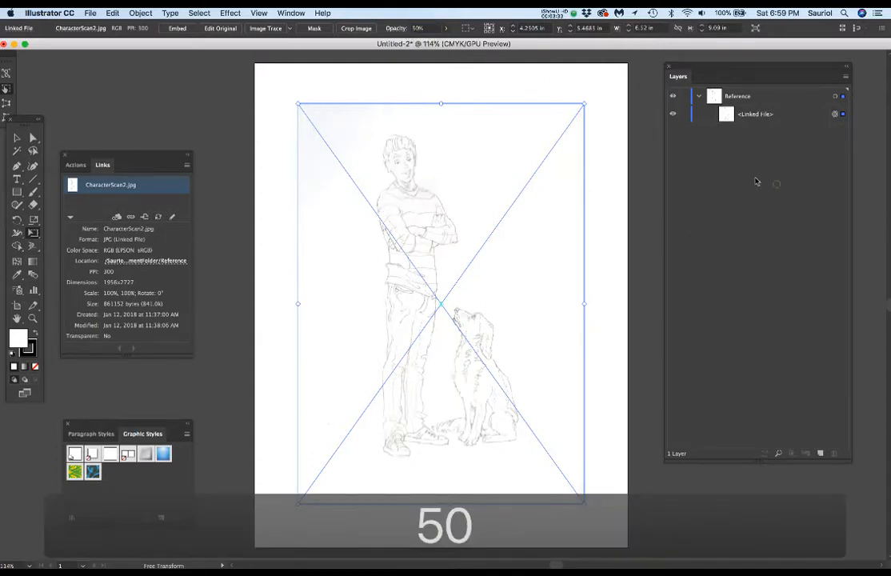
Step: Lock the linked sketch and place Ref_Boy.jpg from the Reference folder on the Reference layer as a linked image
click(684, 114)
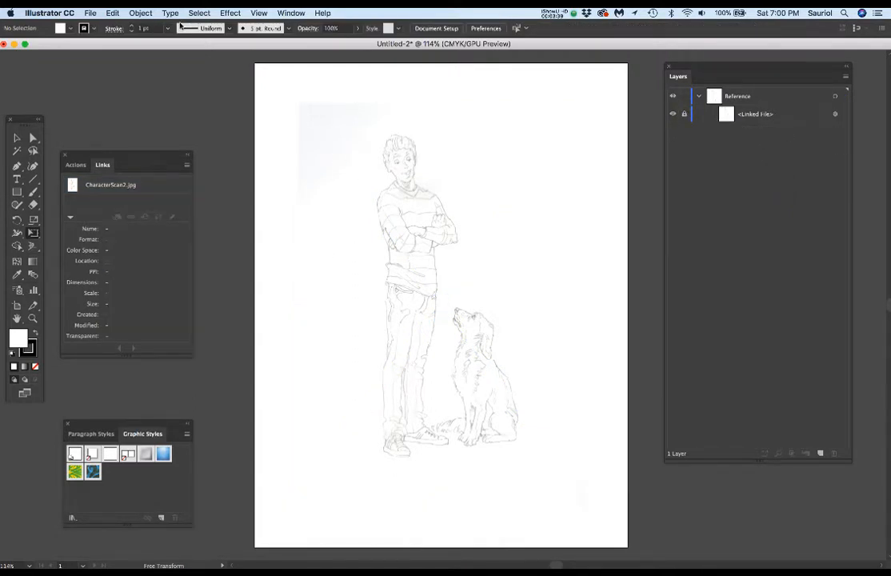
click(91, 12)
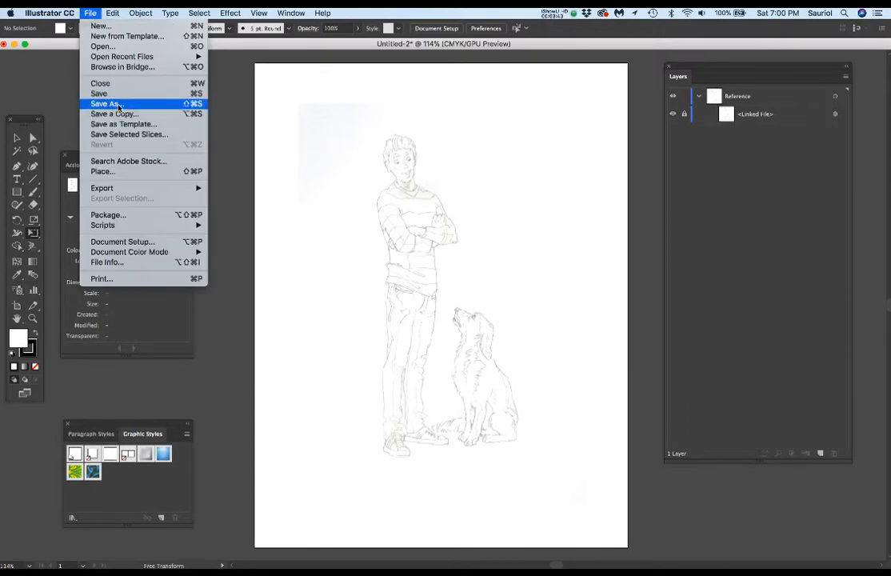
click(120, 172)
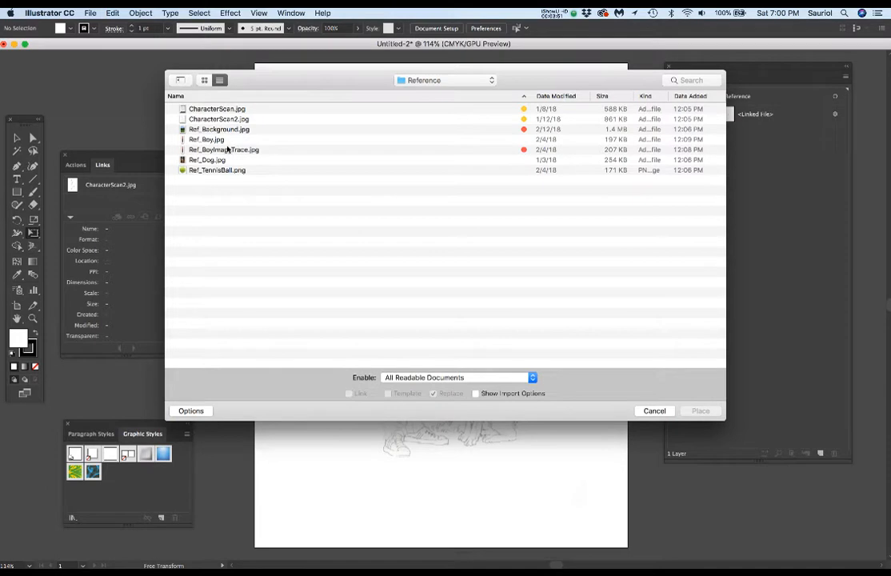
click(205, 140)
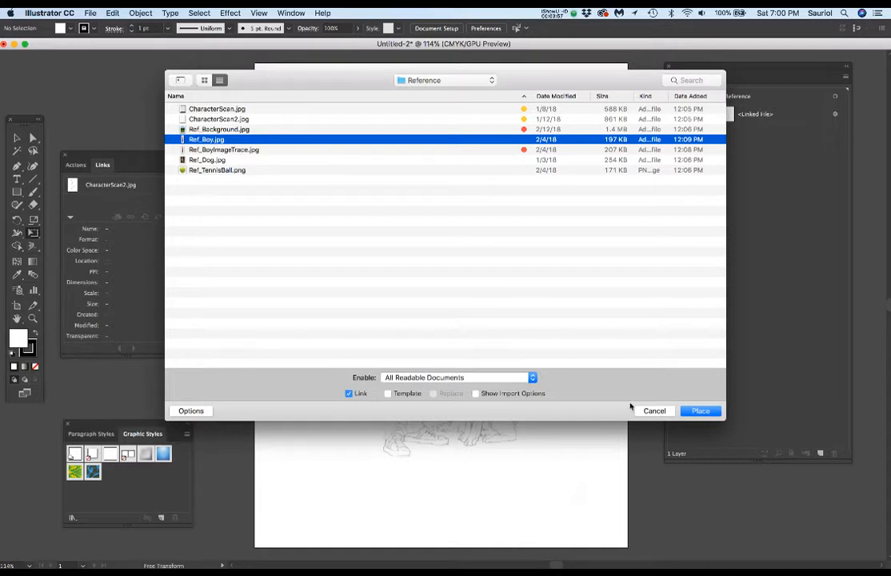
click(700, 410)
click(286, 111)
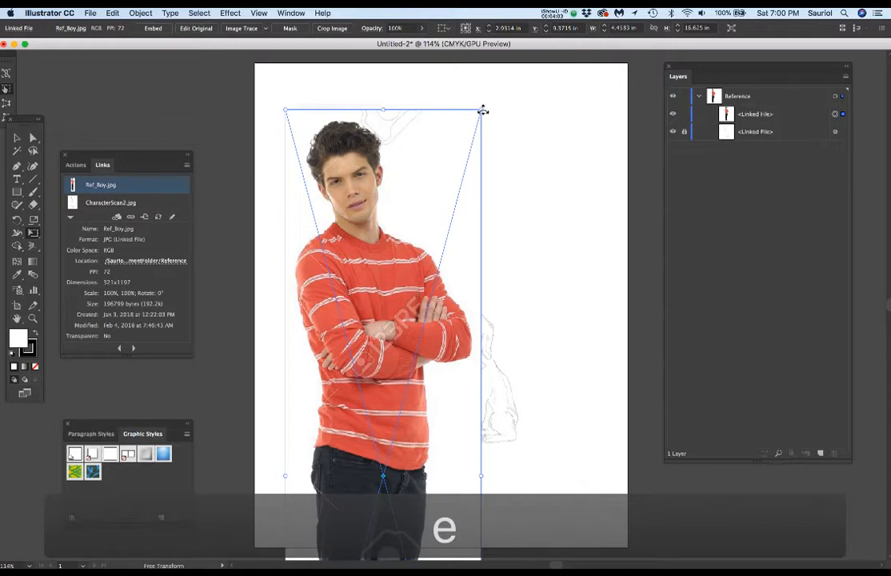
Step: Scale the boy photo down proportionally to about 48%, roughly 2.15 by 8 in, and position it over the sketch's left side
drag(483, 111, 367, 417)
drag(370, 177, 372, 153)
drag(427, 72, 358, 215)
drag(344, 326, 378, 230)
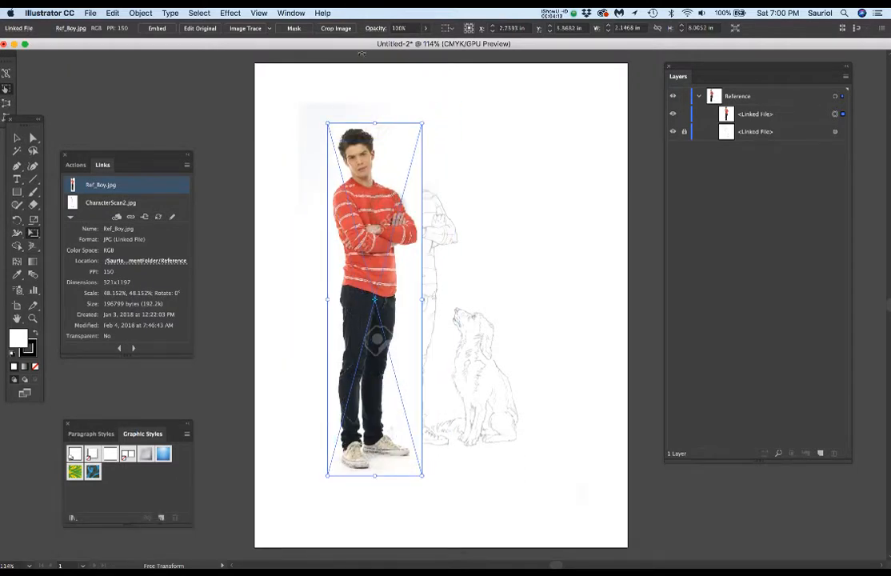
Step: Lower the boy photo's opacity to about 44% and overlay it on the sketched boy to compare their sizes
click(424, 29)
mouse_move(425, 43)
mouse_down()
mouse_move(356, 44)
mouse_move(401, 43)
mouse_up()
drag(376, 202, 421, 202)
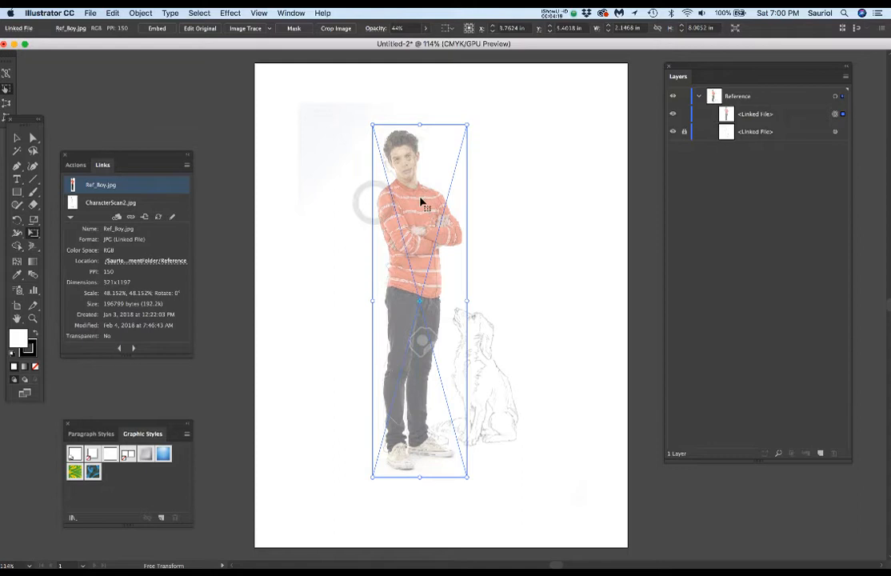
scroll(421, 202, up, 3)
scroll(421, 202, down, 1)
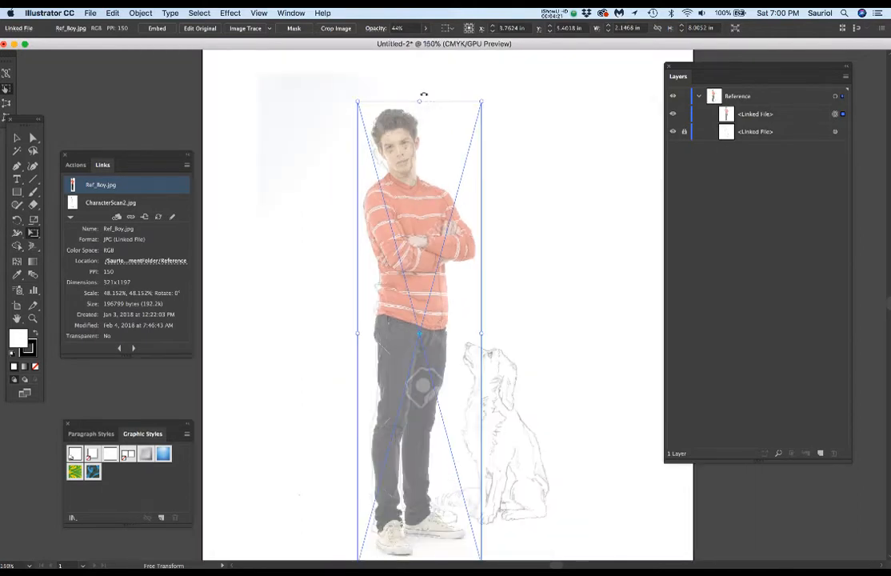
Step: Scale the boy photo to about 45.6% to match the sketched figure's height and position it just left of the figure
mouse_move(417, 264)
mouse_down()
mouse_move(381, 253)
mouse_move(390, 260)
mouse_up()
key(space)
drag(486, 307, 488, 255)
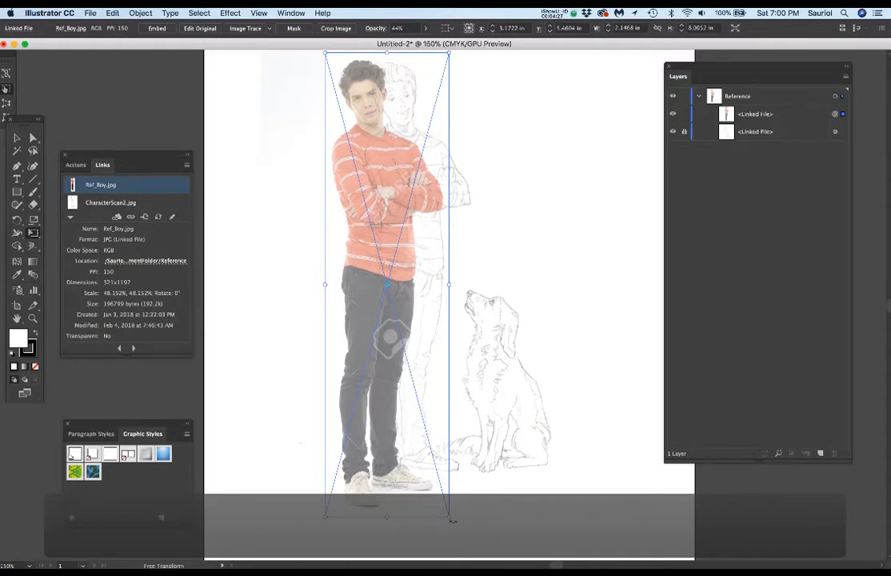
drag(450, 516, 432, 495)
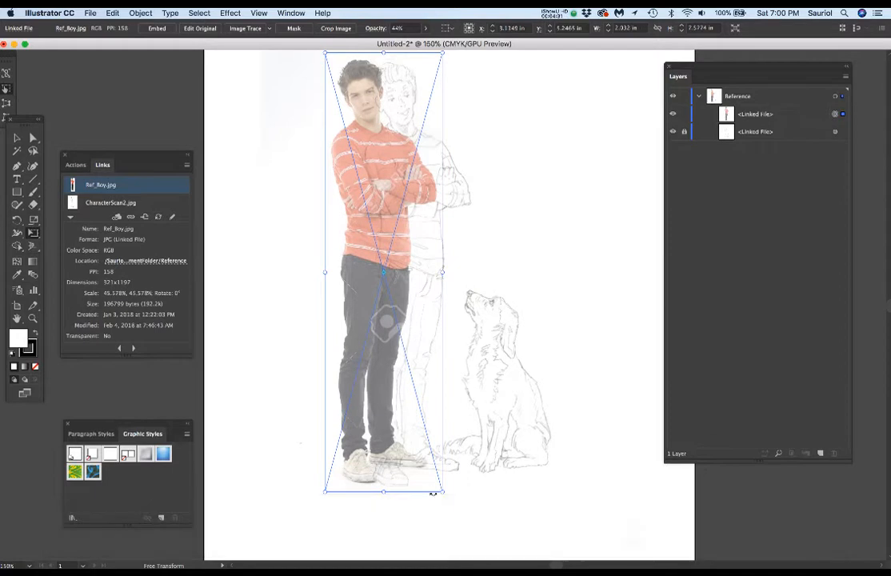
scroll(400, 304, up, 5)
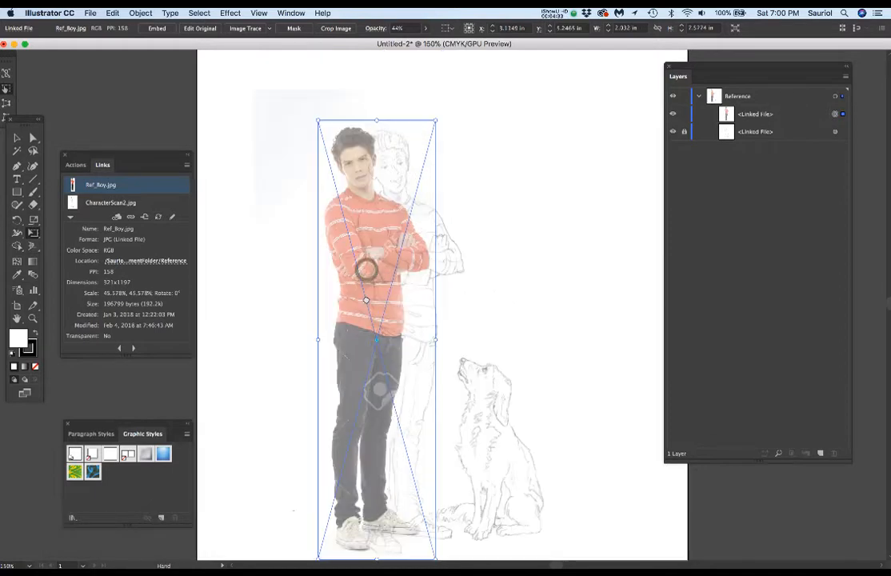
drag(370, 294, 299, 300)
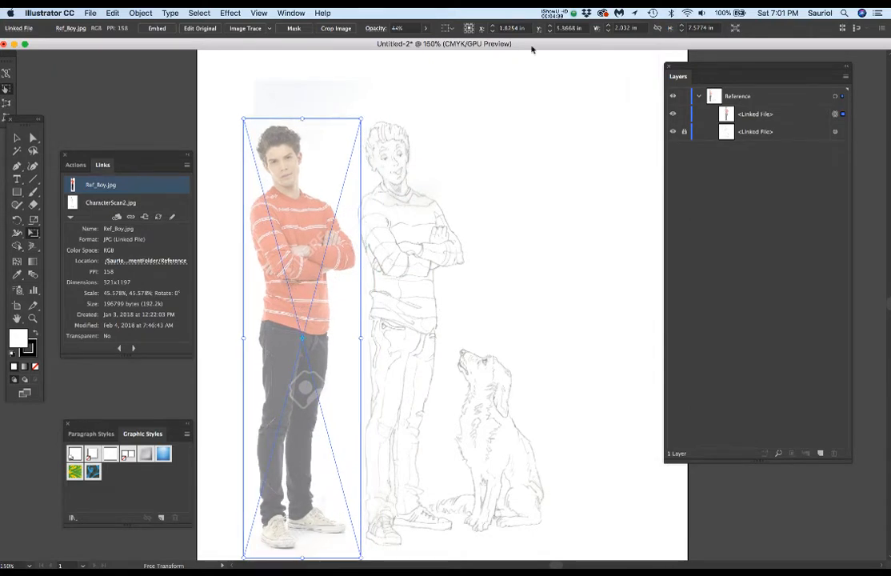
Step: Set the boy photo's opacity to 100%, nudge it slightly farther left of the sketch, and deselect it
click(425, 29)
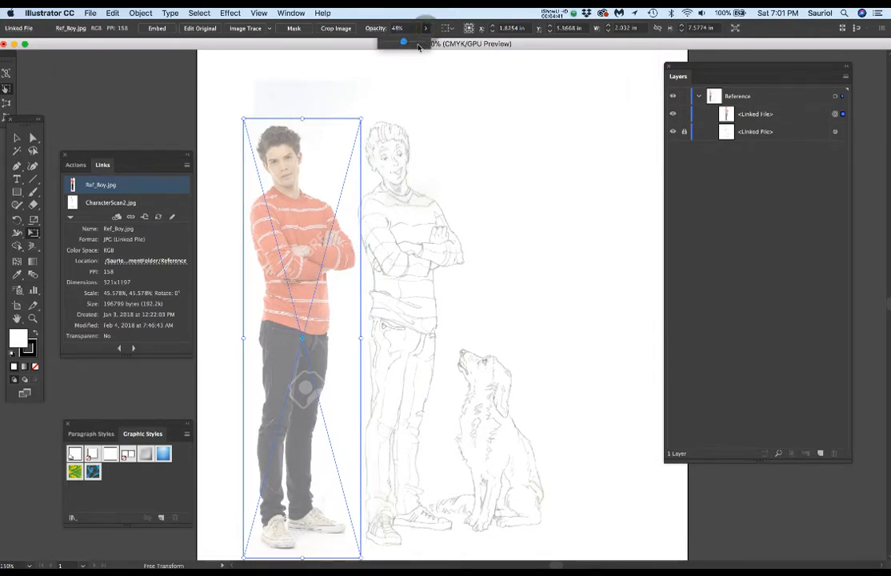
drag(402, 46, 424, 44)
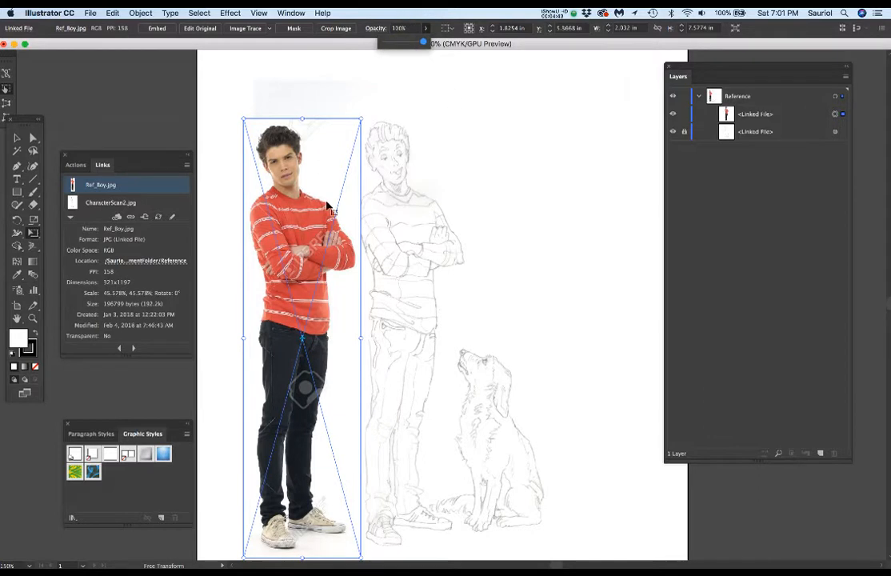
drag(328, 206, 322, 207)
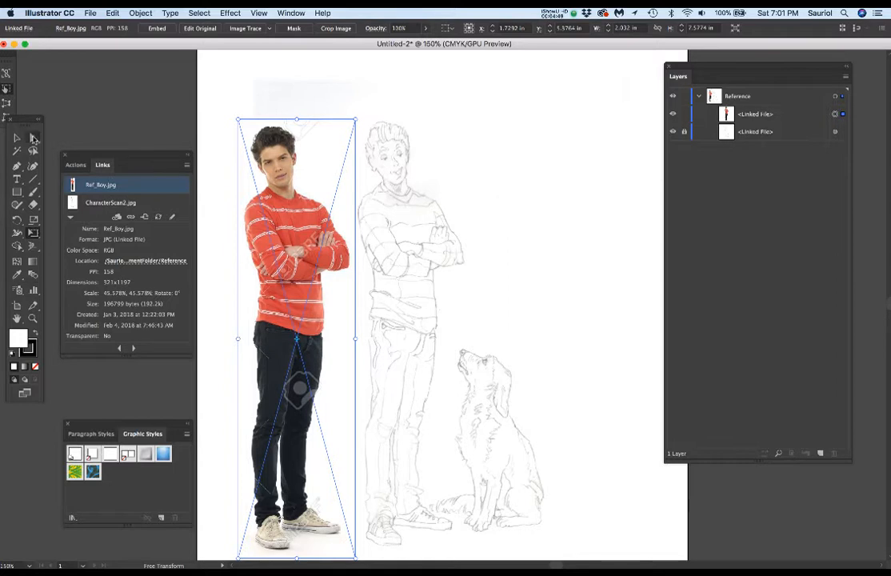
click(34, 139)
click(383, 72)
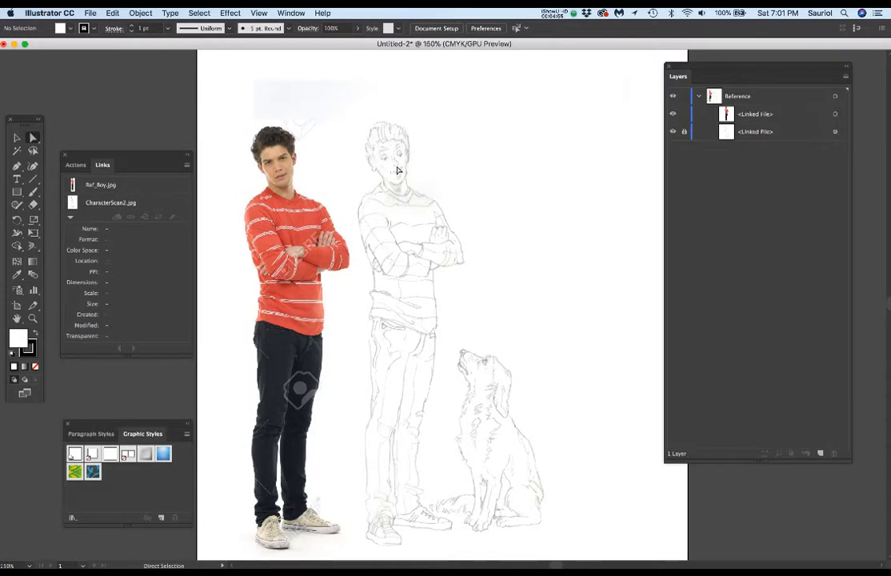
Step: Save the document in StudentAssignmentFolder as an Illustrator CC file named with the author's first name followed by Demo_CharacterArt1
key(super+s)
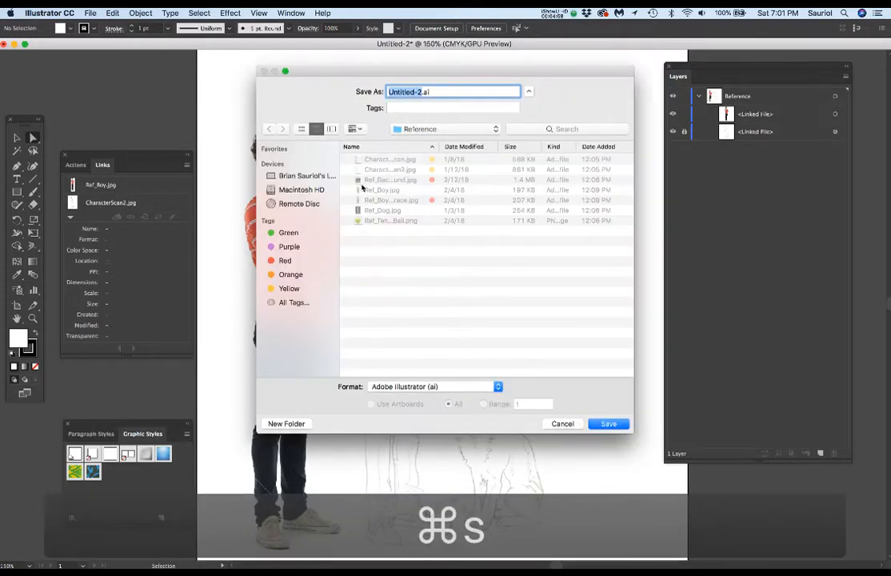
click(409, 128)
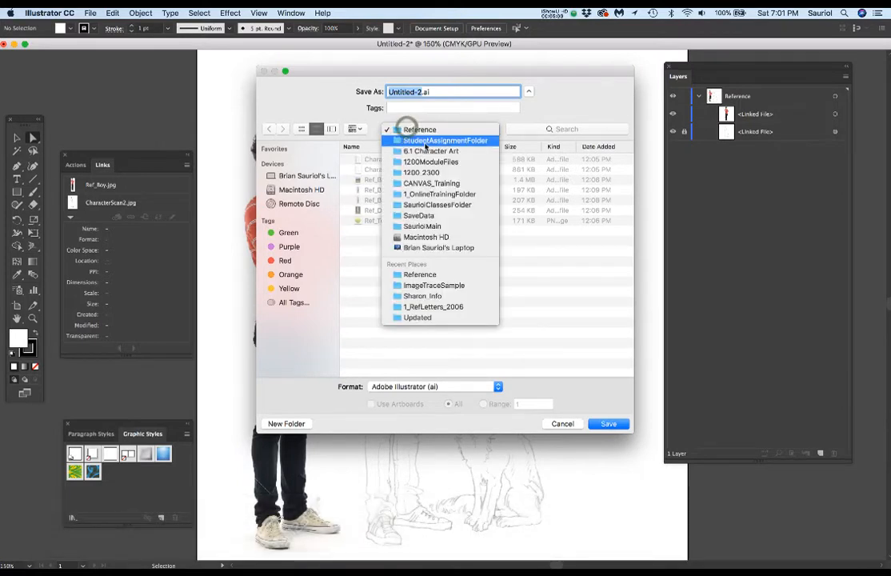
click(444, 141)
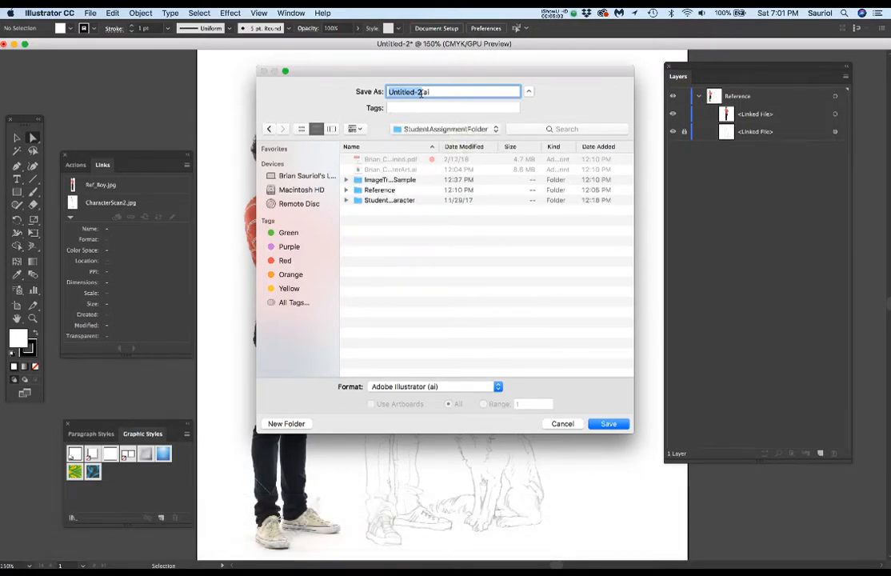
text(Brian)
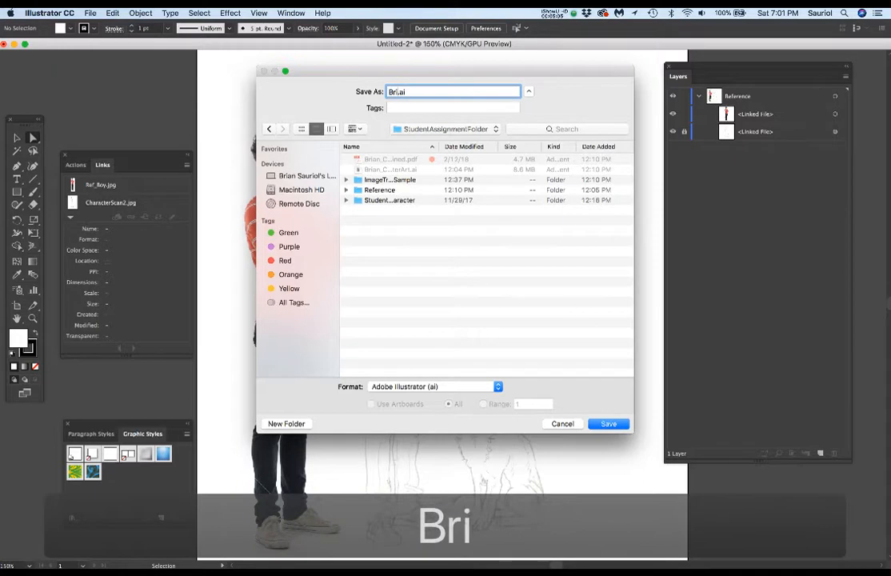
text(Demo)
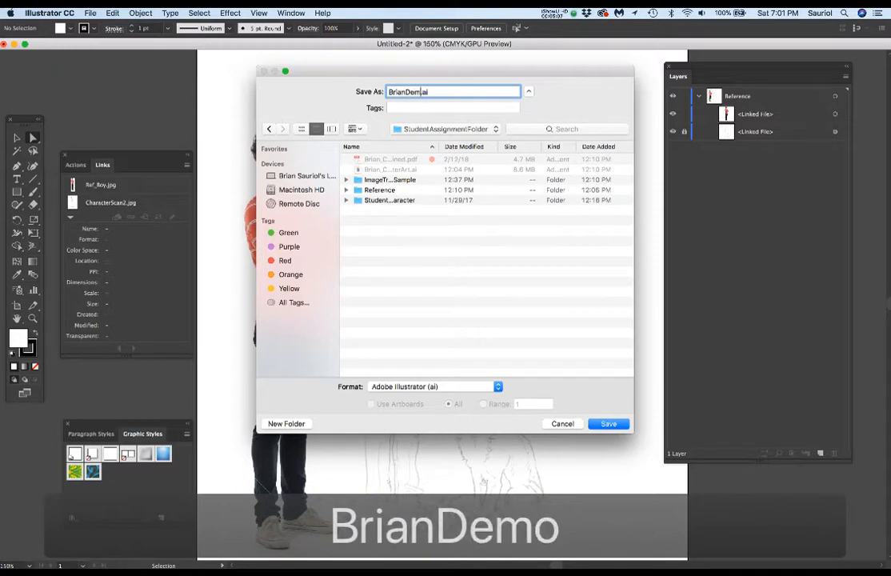
text(_Char)
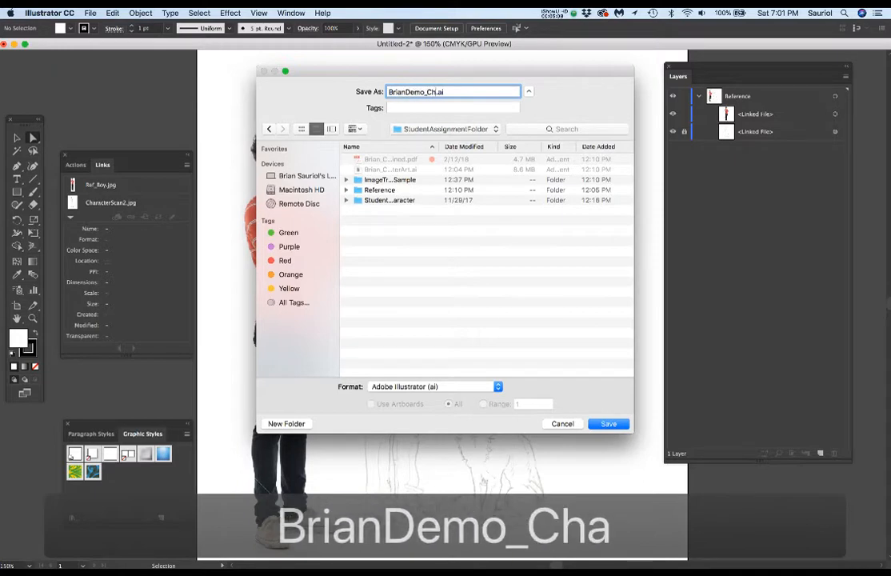
text(acter)
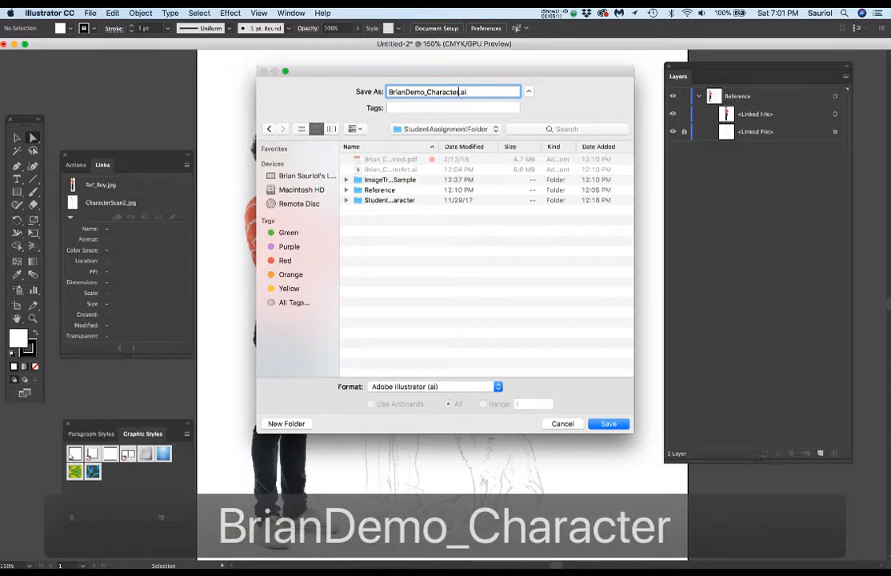
text(Art)
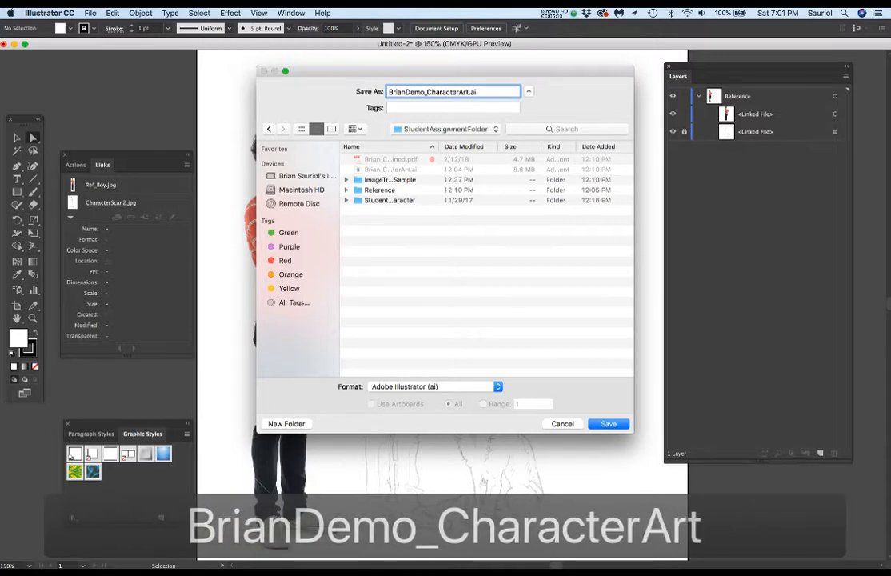
text(1)
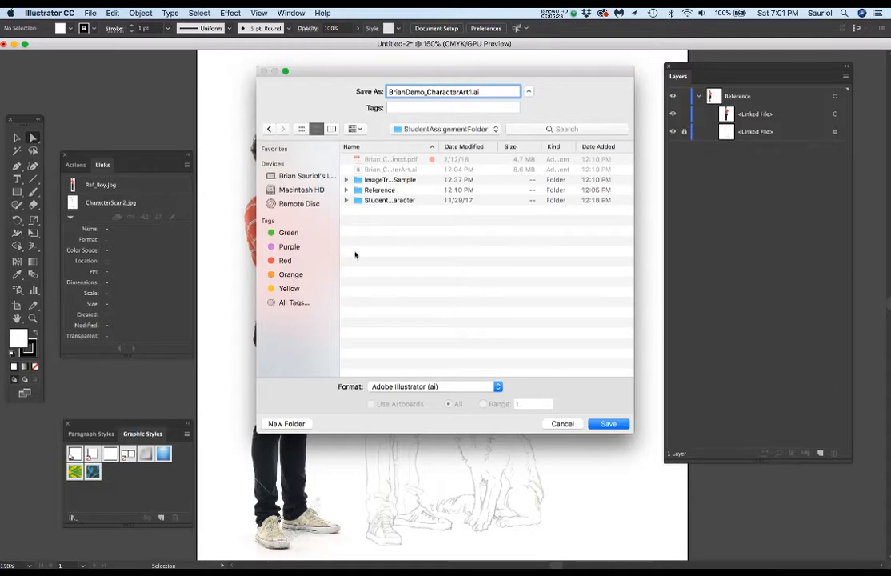
click(604, 424)
drag(142, 72, 217, 72)
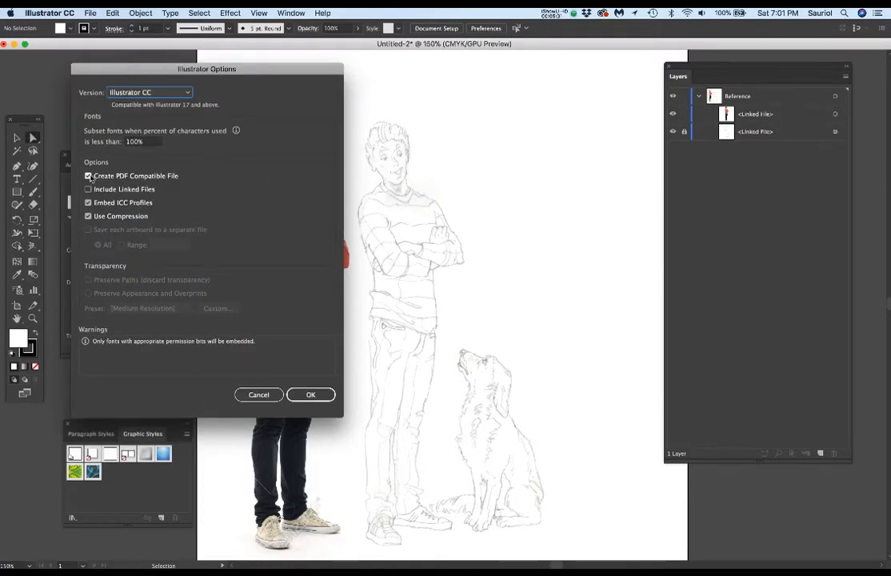
click(310, 394)
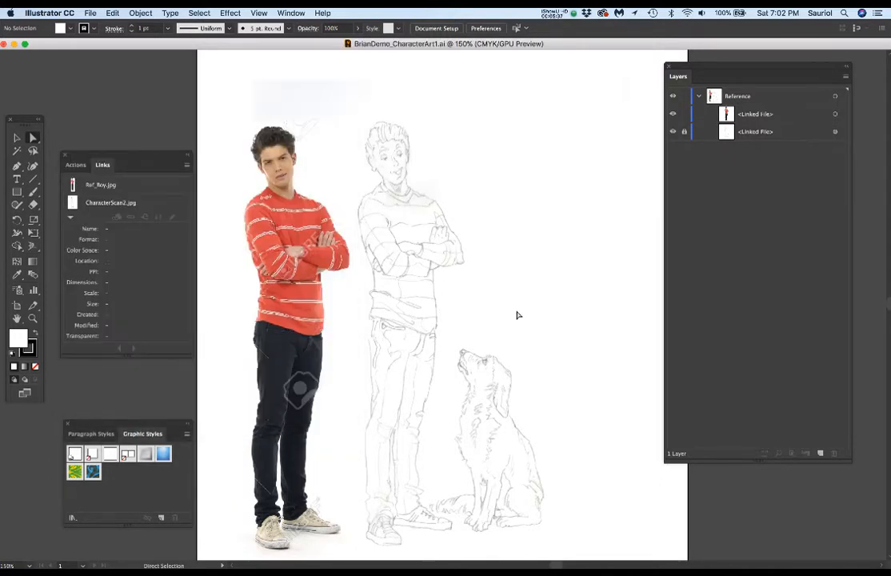
Step: Place Ref_Dog.jpg from the Reference folder on the Reference layer as a linked image overlapping the sketch
drag(561, 423, 477, 370)
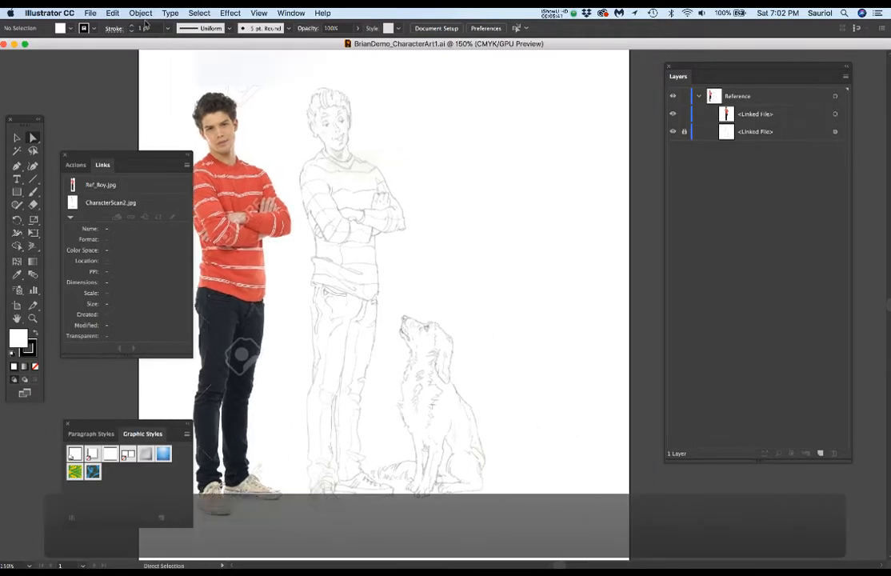
click(520, 163)
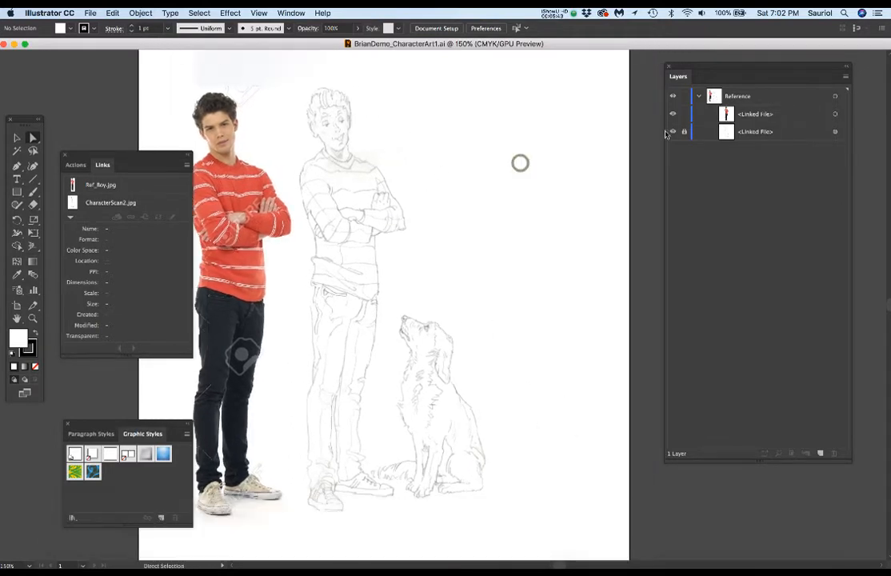
click(90, 13)
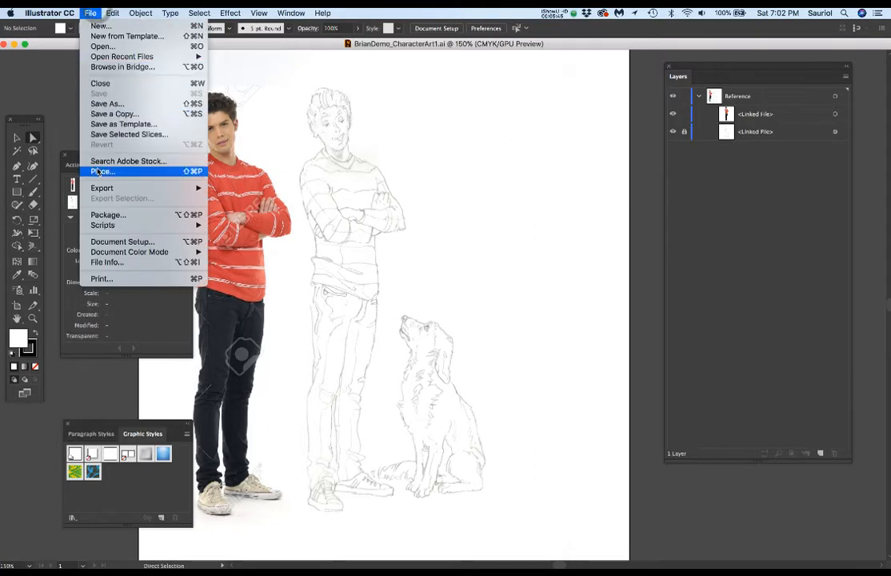
key(Return)
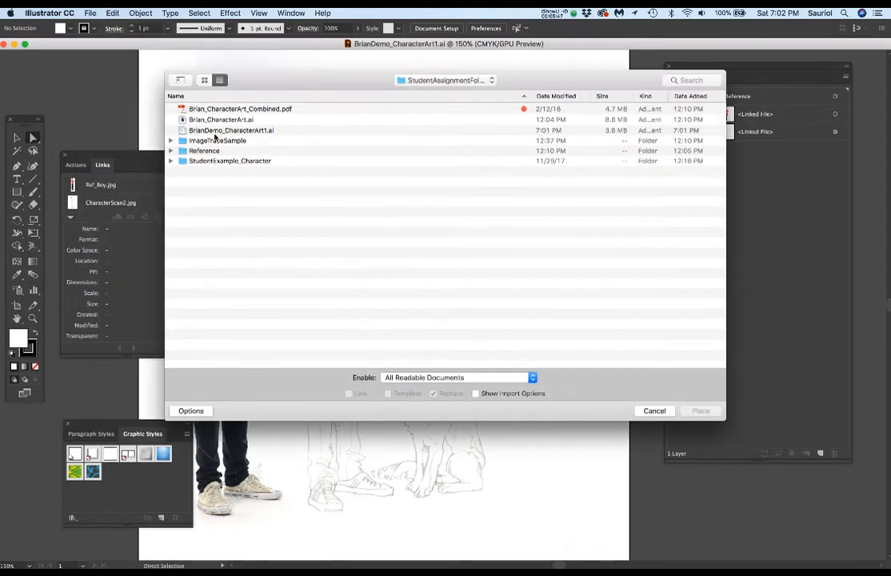
double_click(194, 151)
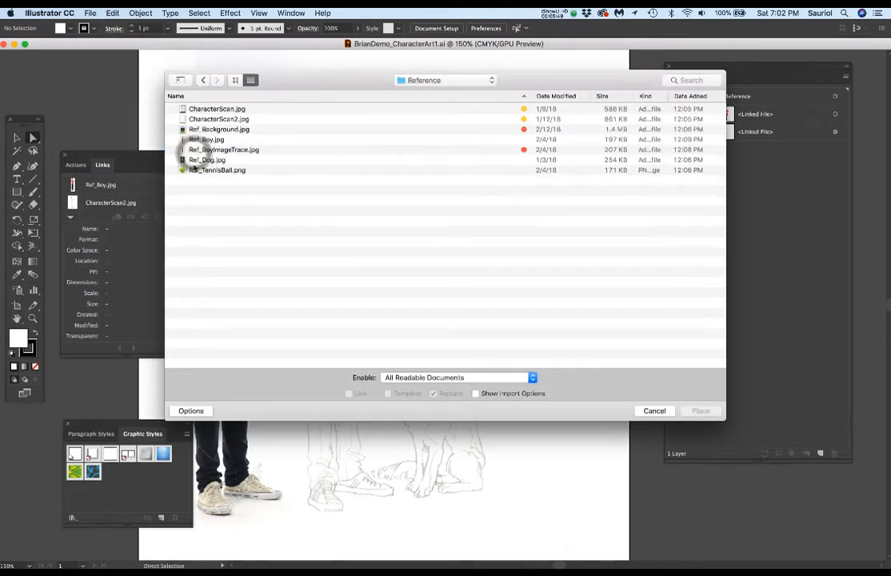
double_click(202, 160)
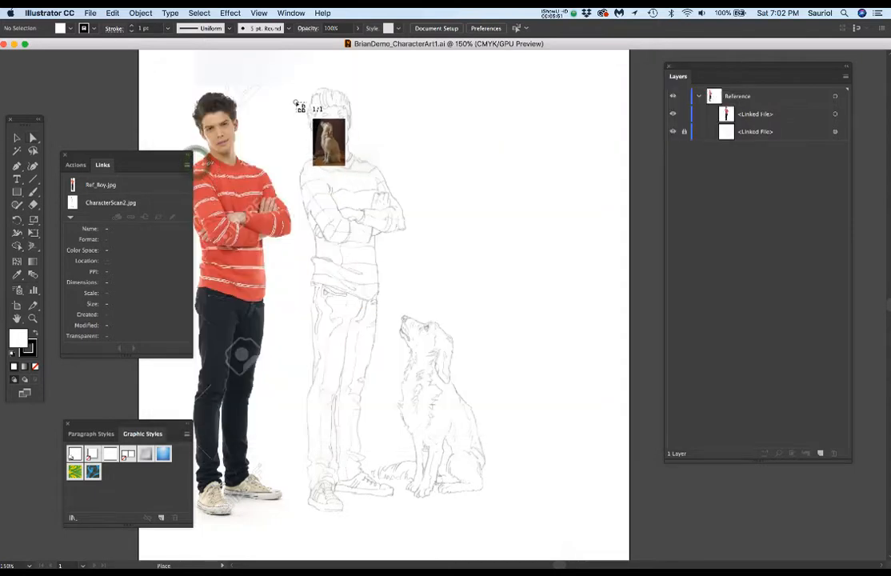
click(295, 101)
scroll(462, 242, down, 4)
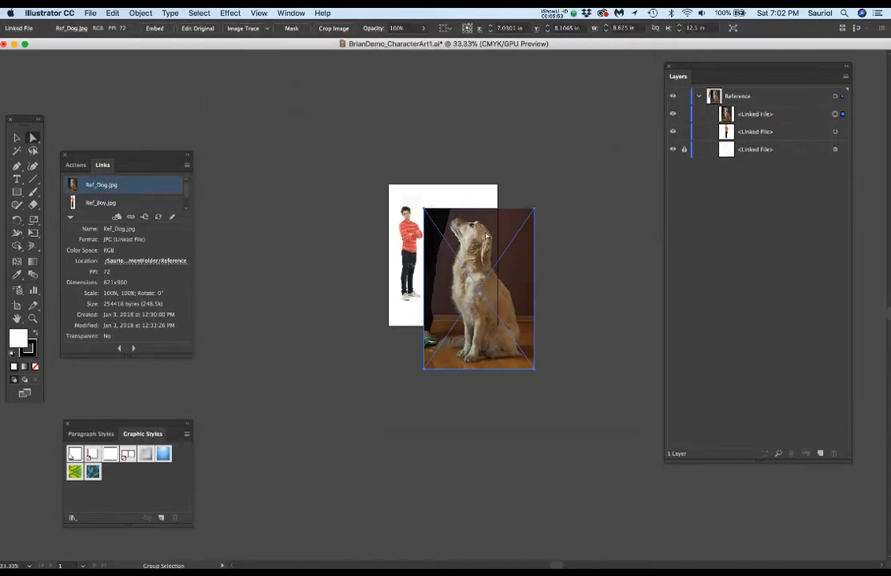
scroll(536, 234, up, 2)
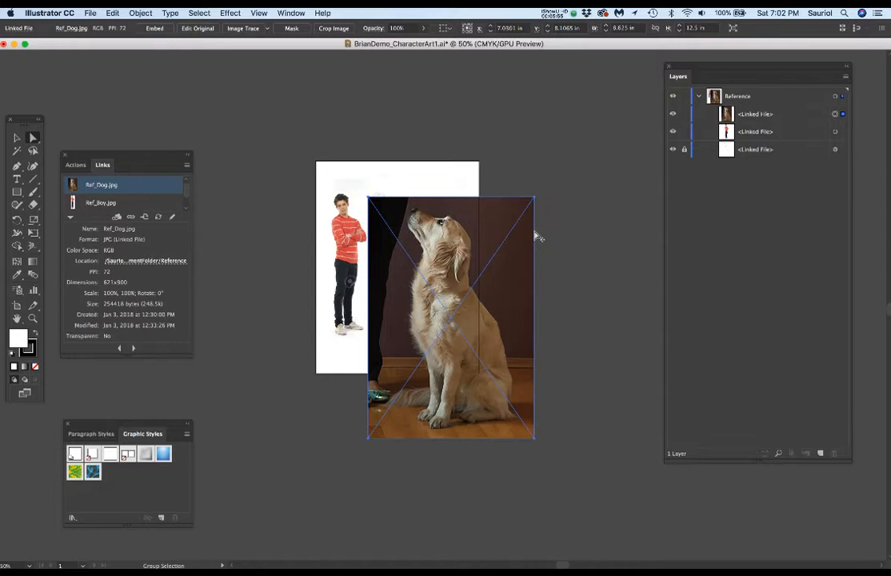
Step: Scale the dog photo down proportionally to about 27.8% with Free Transform, close to the size of the sketched dog
key(e)
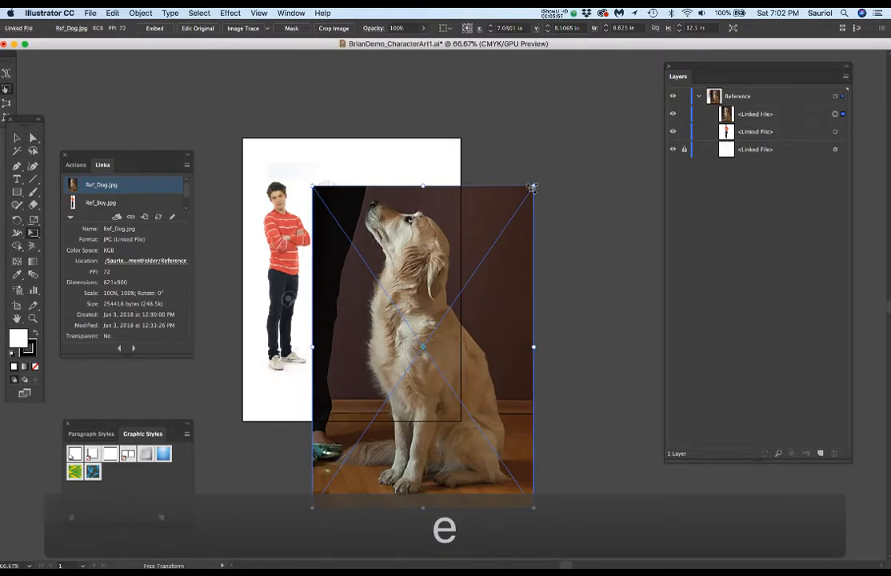
mouse_move(532, 186)
mouse_down()
mouse_move(436, 256)
mouse_move(386, 308)
mouse_move(376, 328)
mouse_move(397, 418)
mouse_move(458, 306)
mouse_move(441, 314)
mouse_up()
scroll(441, 314, up, 2)
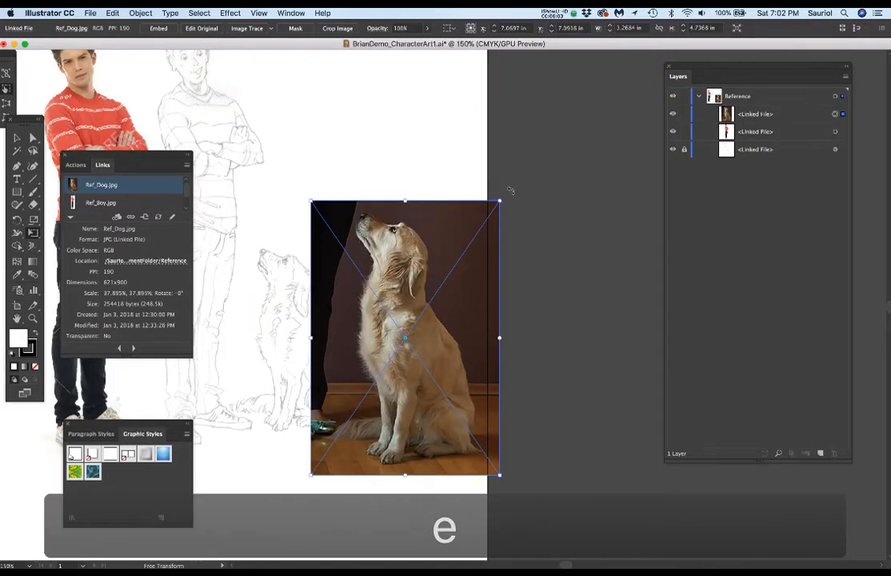
drag(498, 203, 449, 274)
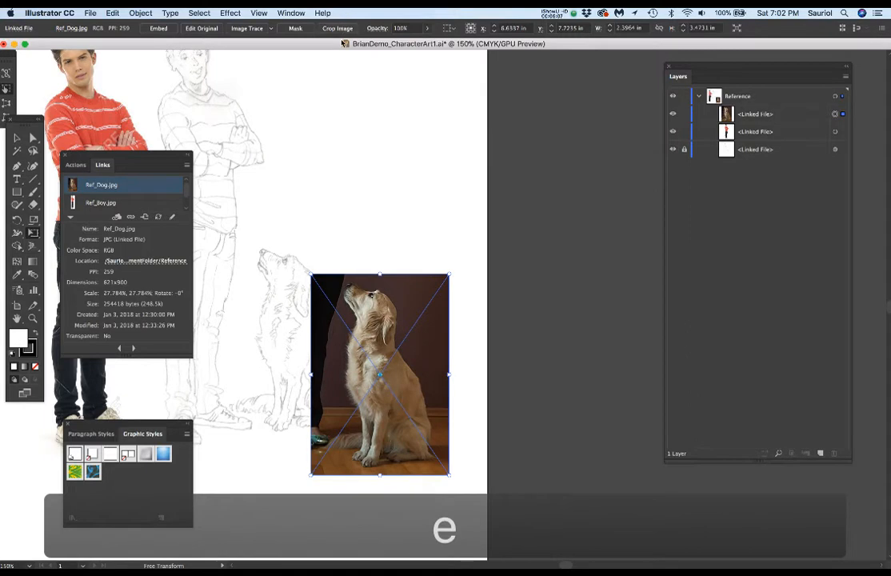
Step: Set the dog photo's opacity to 50% and move it over the sketched dog
drag(409, 29, 363, 33)
text(50)
key(Return)
drag(402, 400, 315, 357)
Step: Lower the dog photo's opacity to 25% so the sketch shows through for alignment
scroll(289, 310, up, 2)
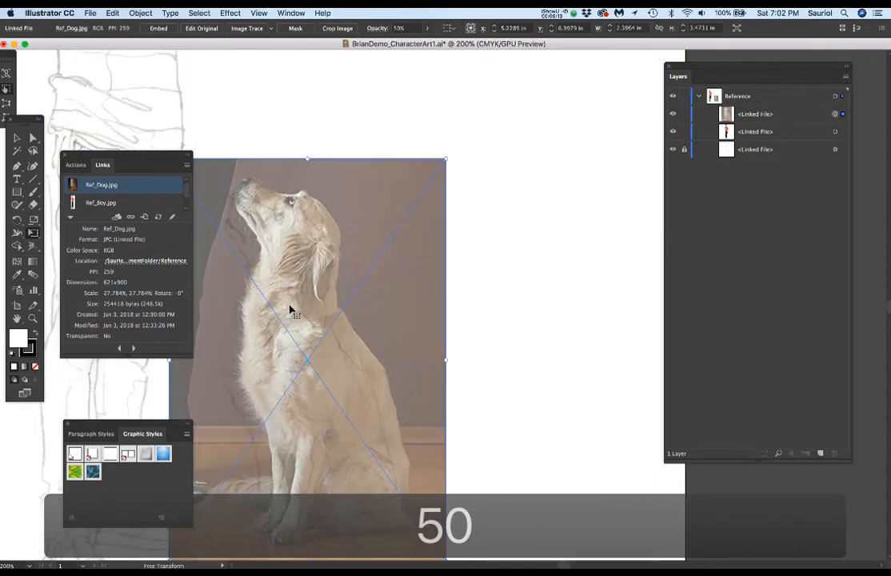
click(406, 29)
text(25)
key(Return)
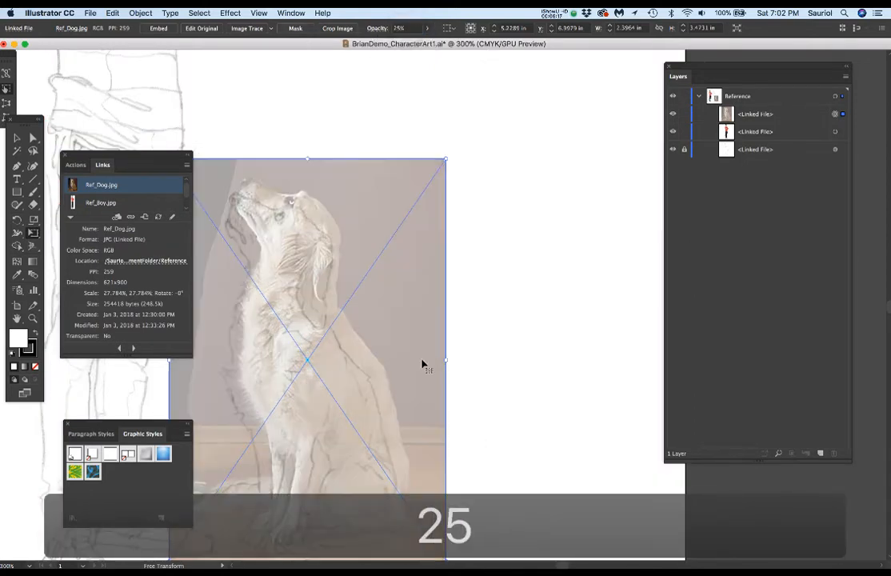
Step: Align the dog photo with the sketched dog and fine-tune its scale to about 27.3%
drag(346, 342, 454, 307)
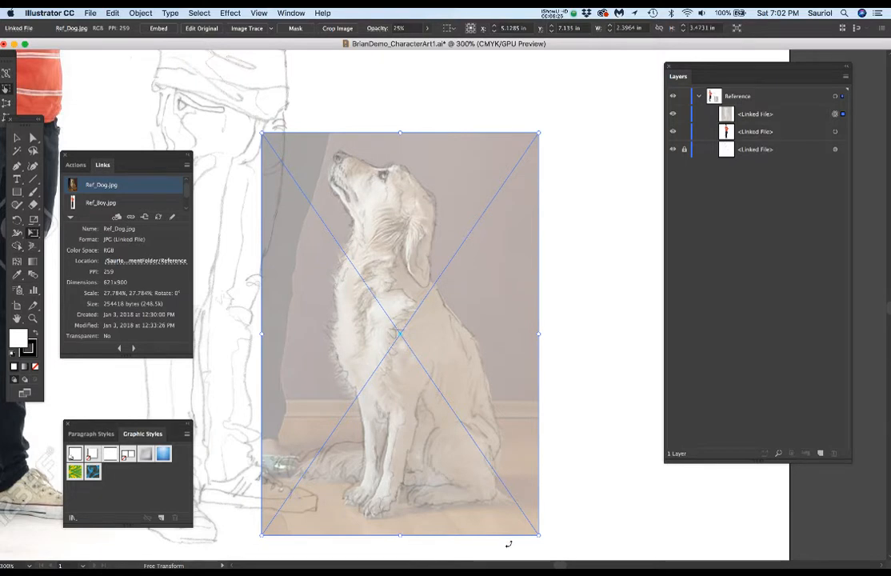
key(e)
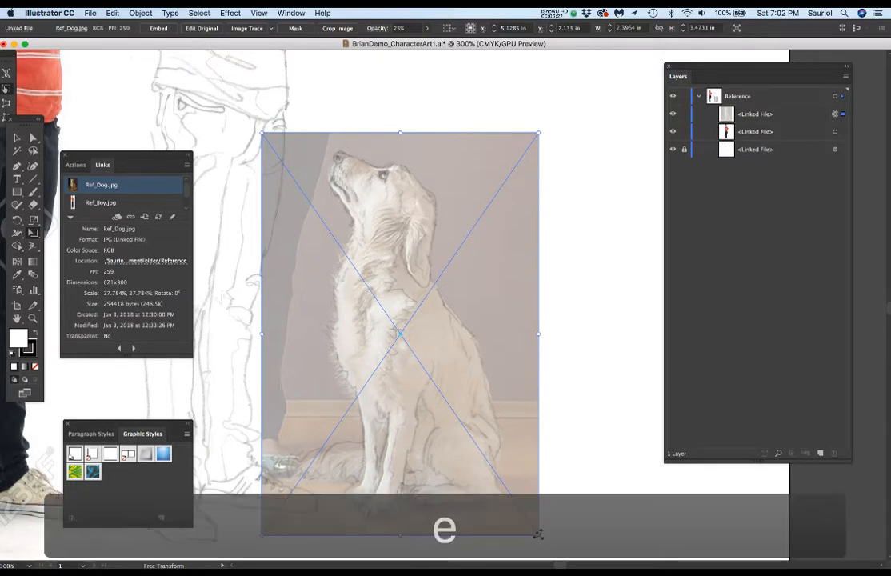
drag(539, 535, 533, 527)
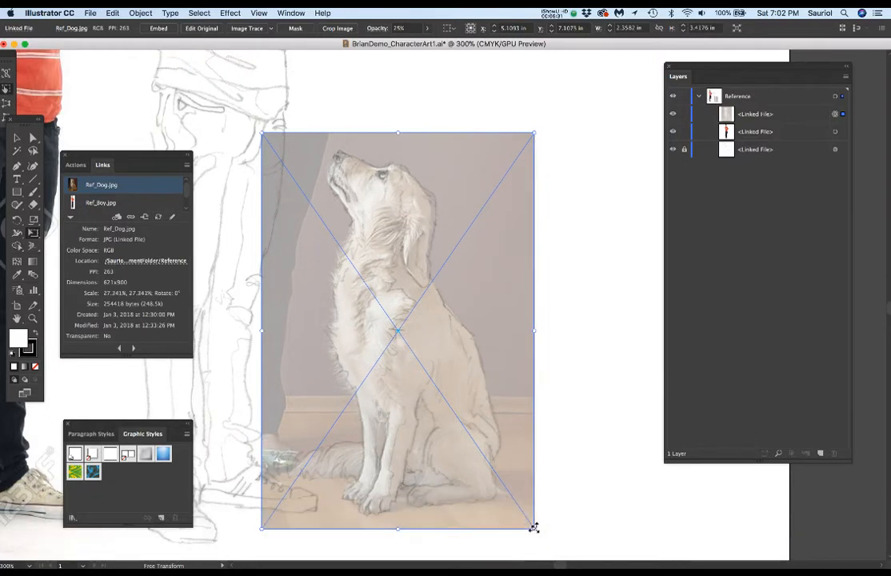
Step: Move the dog photo horizontally to the right of the sketched dog and restore its opacity to 100%
mouse_move(417, 324)
mouse_down()
mouse_move(585, 330)
mouse_move(510, 307)
mouse_up()
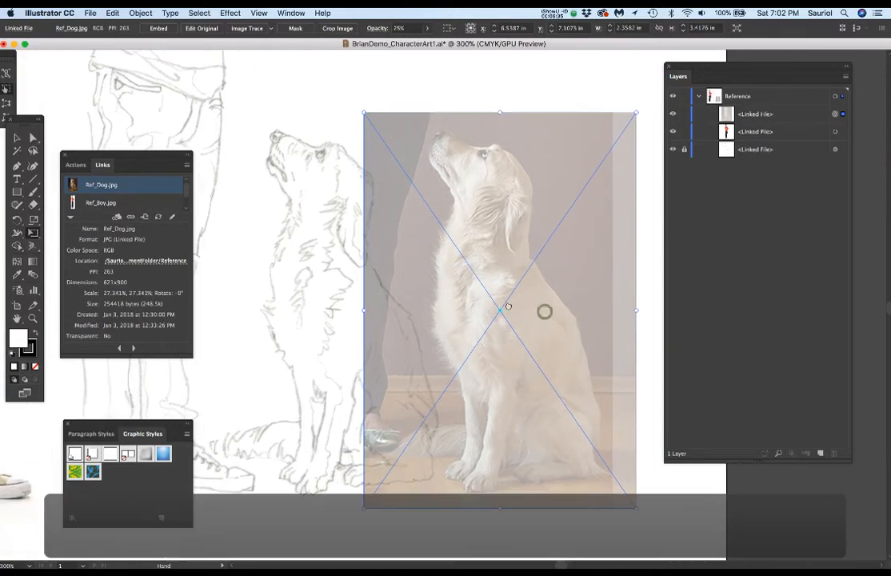
click(428, 30)
drag(397, 44, 458, 58)
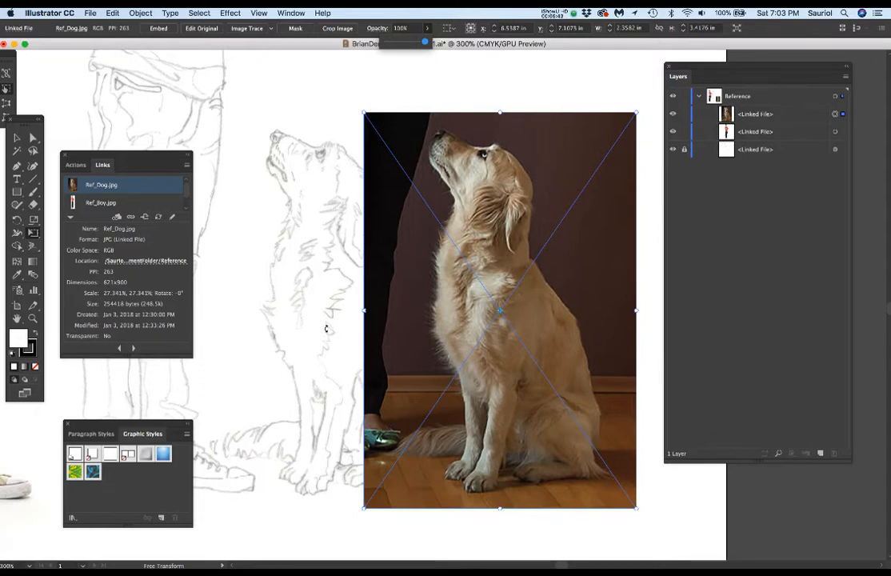
Step: Start a Pen path above the dog's head and around its muzzle to the throat, with the fill set to None
click(764, 116)
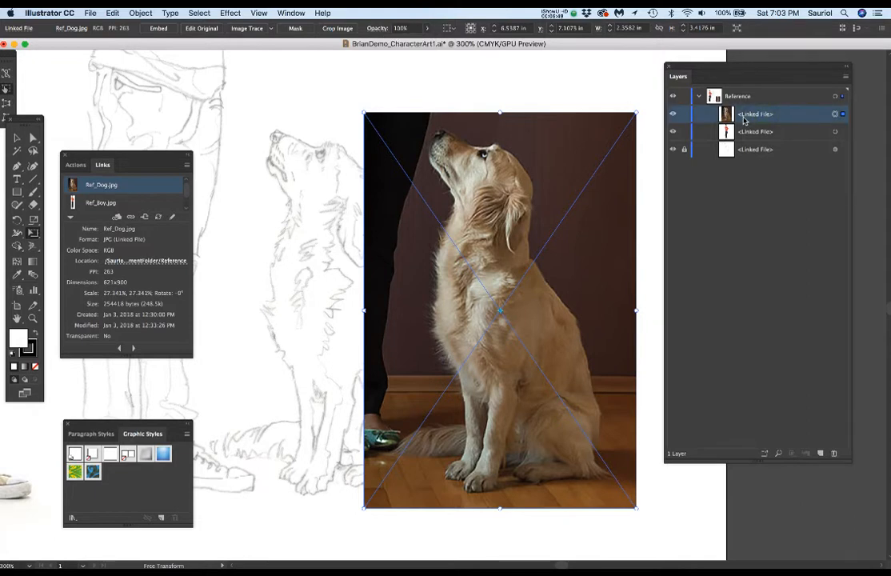
key(p)
click(469, 126)
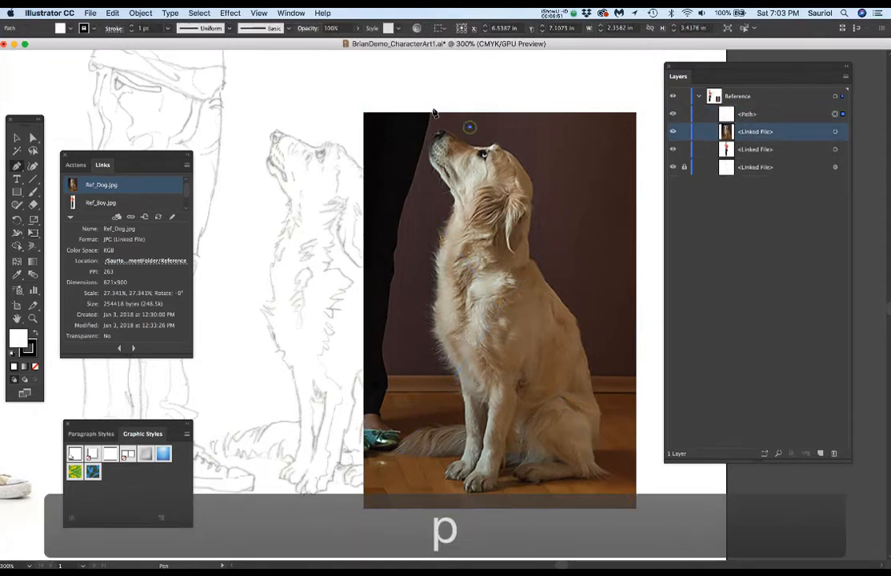
click(434, 112)
click(414, 134)
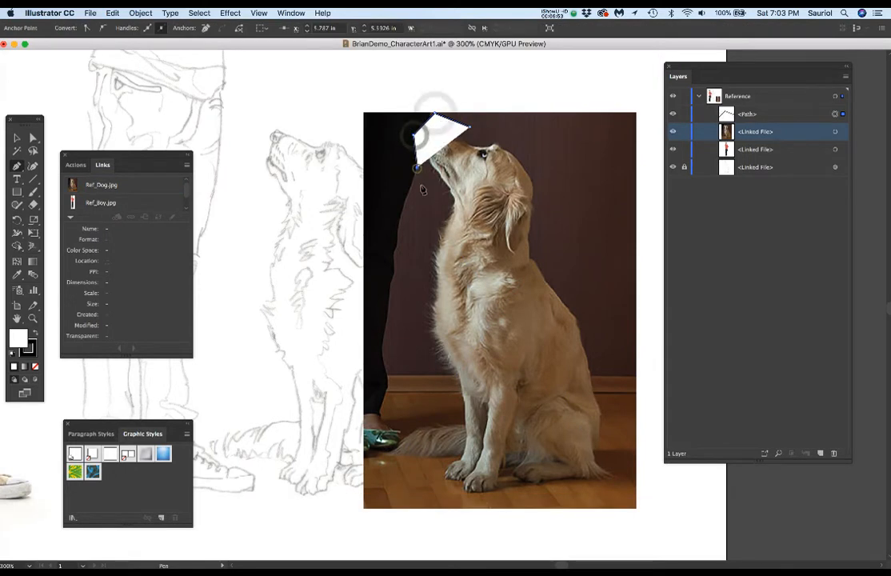
drag(430, 188, 429, 226)
click(430, 227)
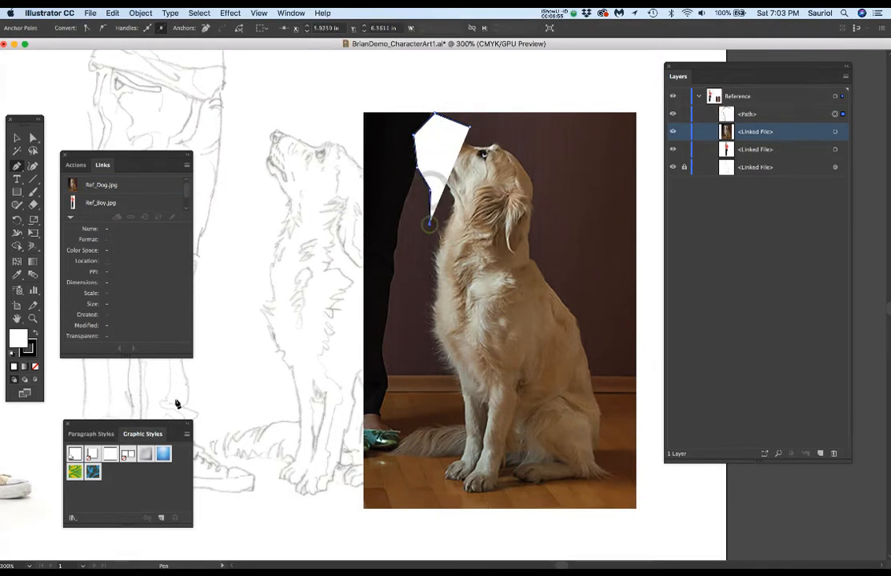
click(35, 367)
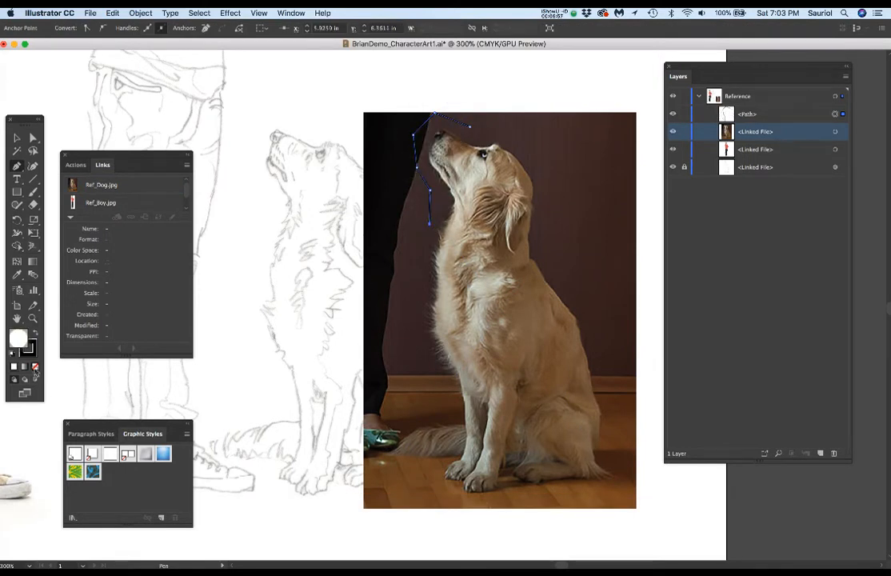
Step: Continue the Pen outline with straight segments down the dog's chest and out around the tip of its tail
click(418, 257)
click(416, 320)
click(417, 363)
click(431, 402)
click(415, 420)
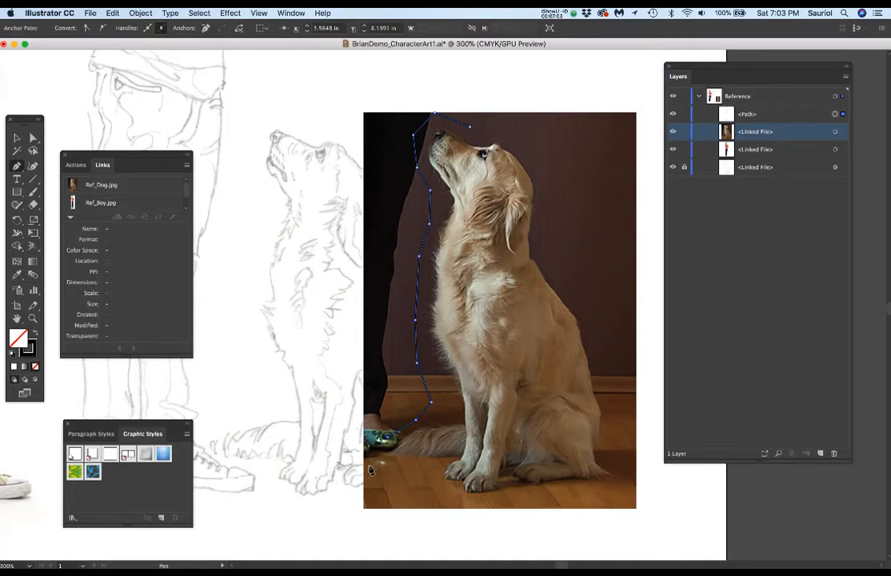
click(370, 469)
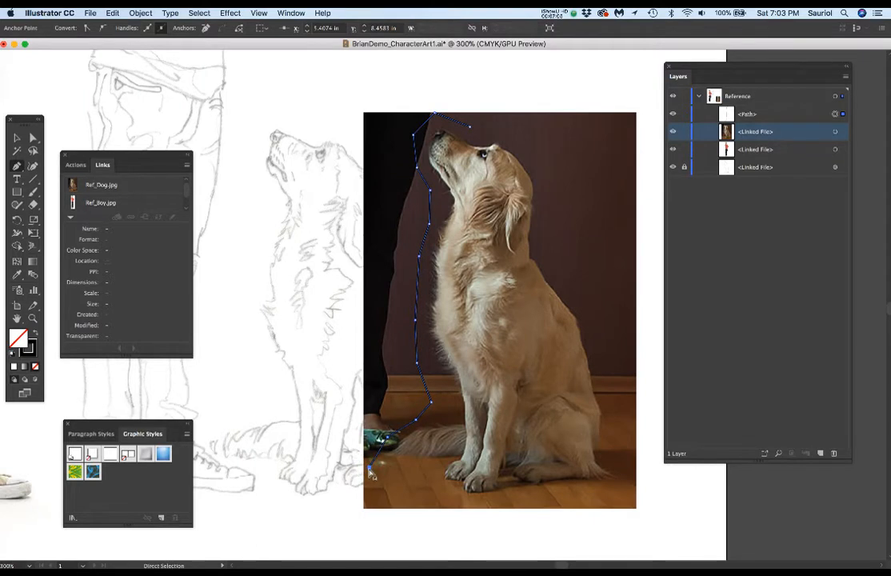
drag(370, 468, 367, 462)
Step: Extend the Pen outline along the floor beneath the tail and paws to the photo's right edge
click(378, 471)
click(428, 471)
click(472, 501)
click(516, 501)
click(580, 488)
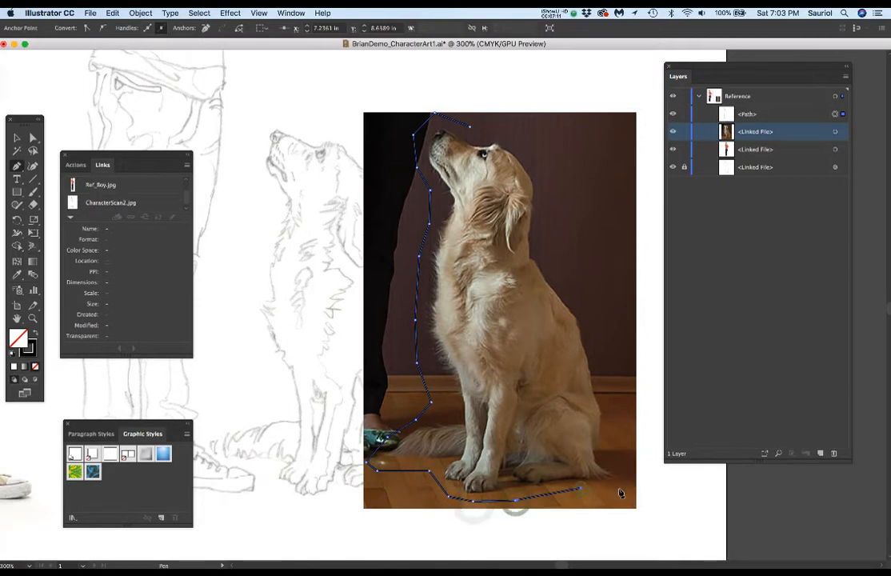
drag(636, 487, 615, 454)
Step: Trace the outline up the dog's back and around its head, closing the path at its starting point
click(615, 450)
click(614, 392)
click(590, 311)
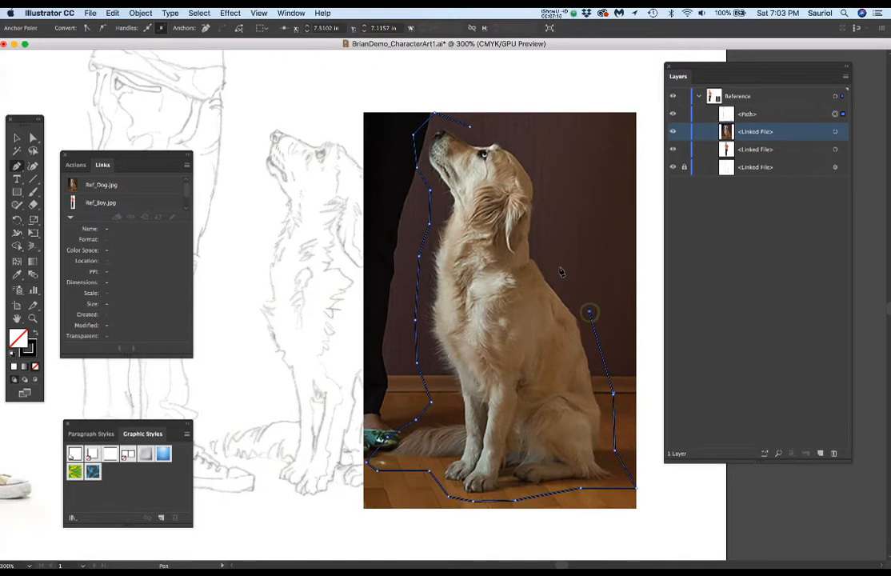
click(544, 208)
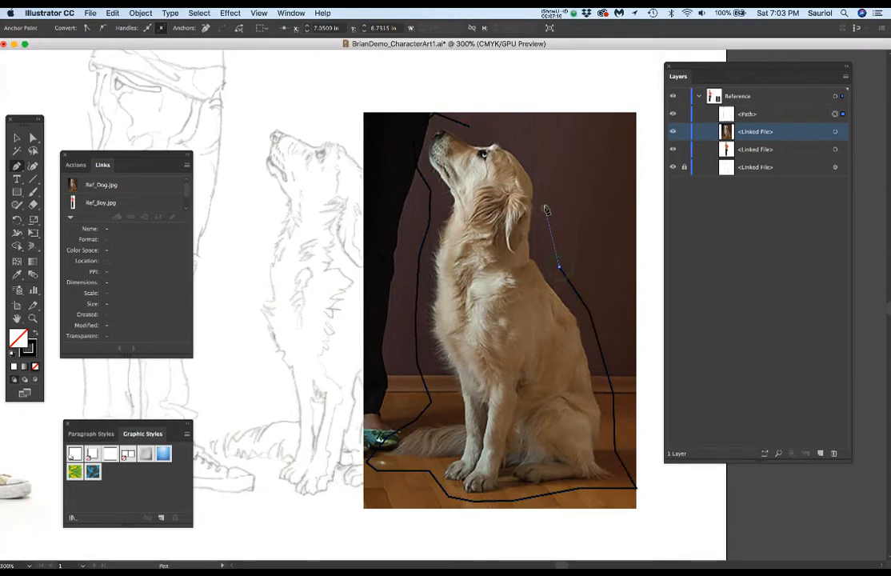
click(543, 164)
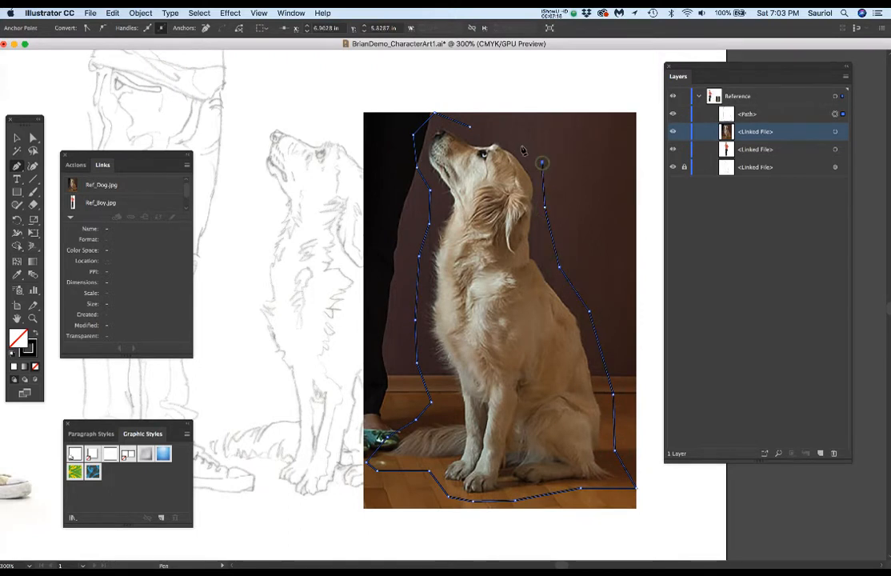
click(469, 128)
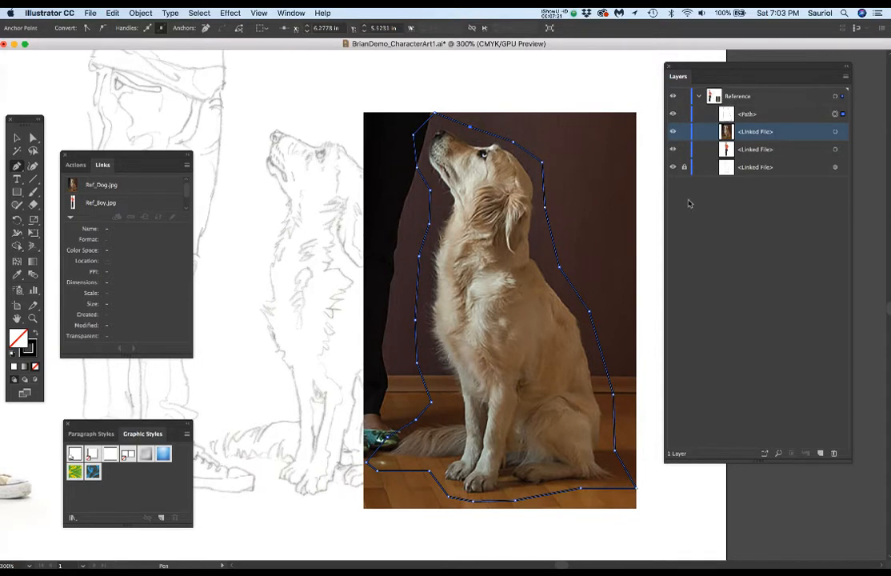
Step: Select both the closed outline and the linked dog photo, and make a clipping mask from them
click(787, 118)
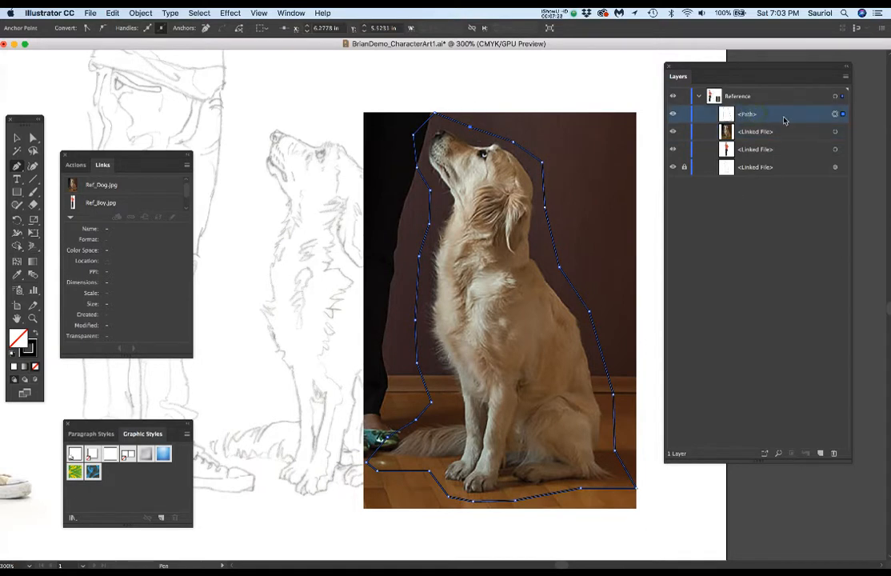
click(752, 134)
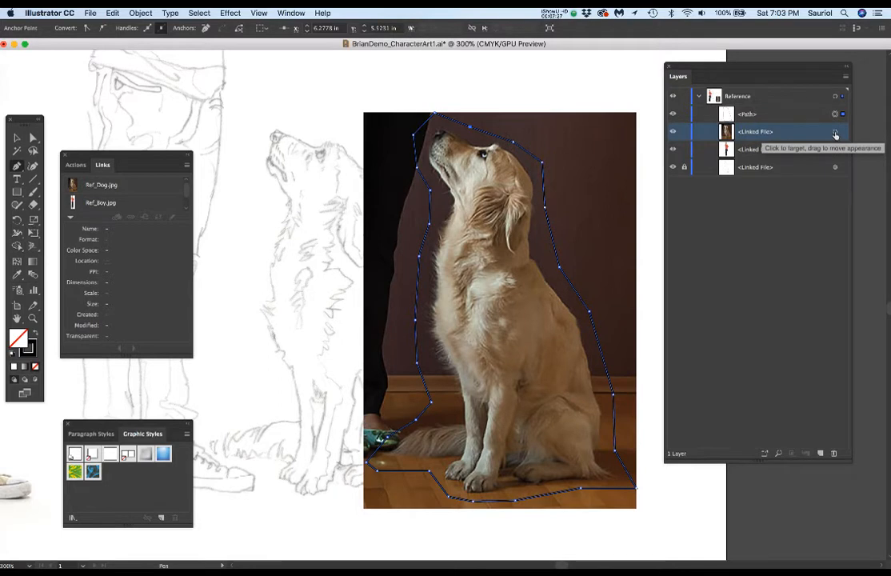
click(835, 136)
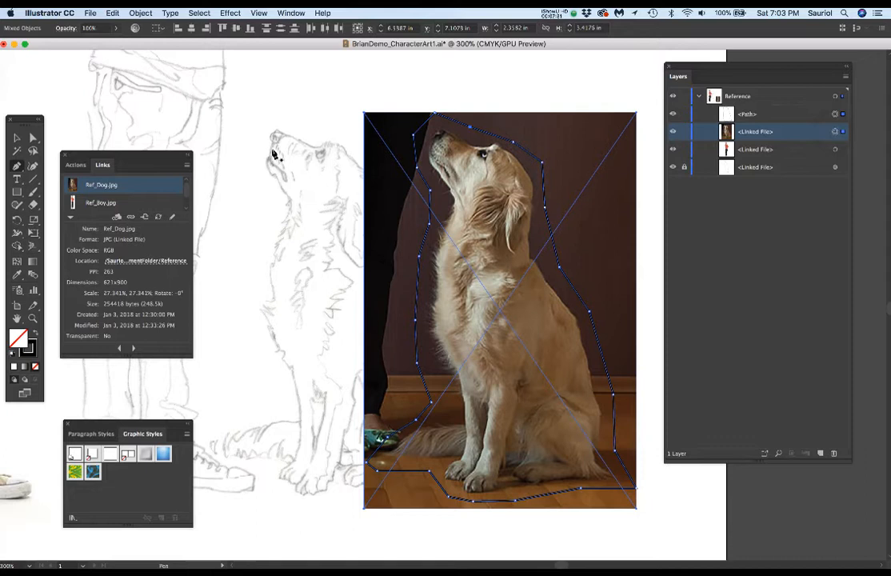
click(142, 13)
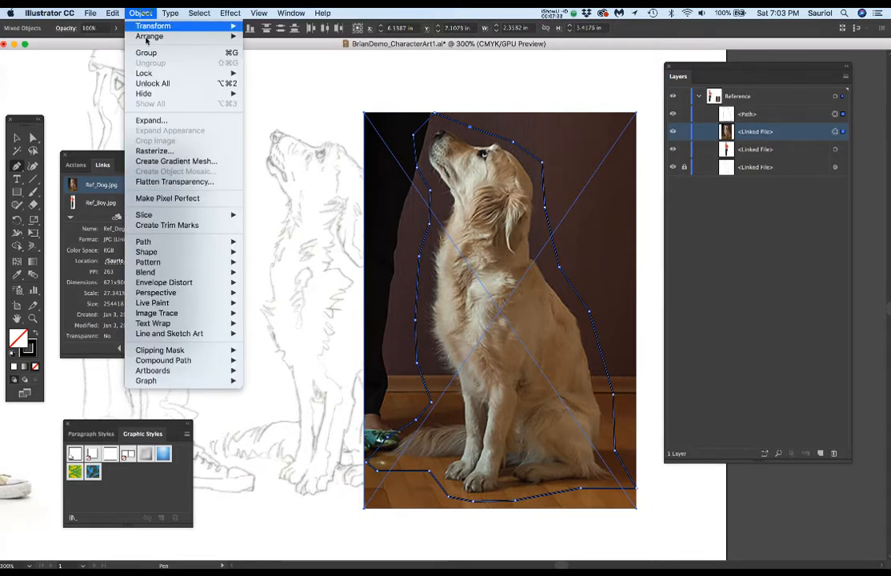
mouse_move(179, 359)
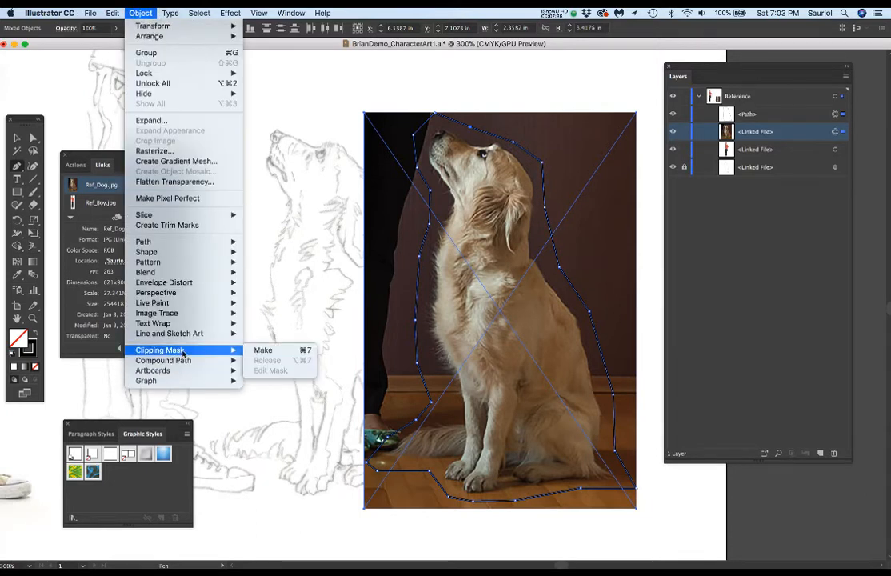
click(272, 350)
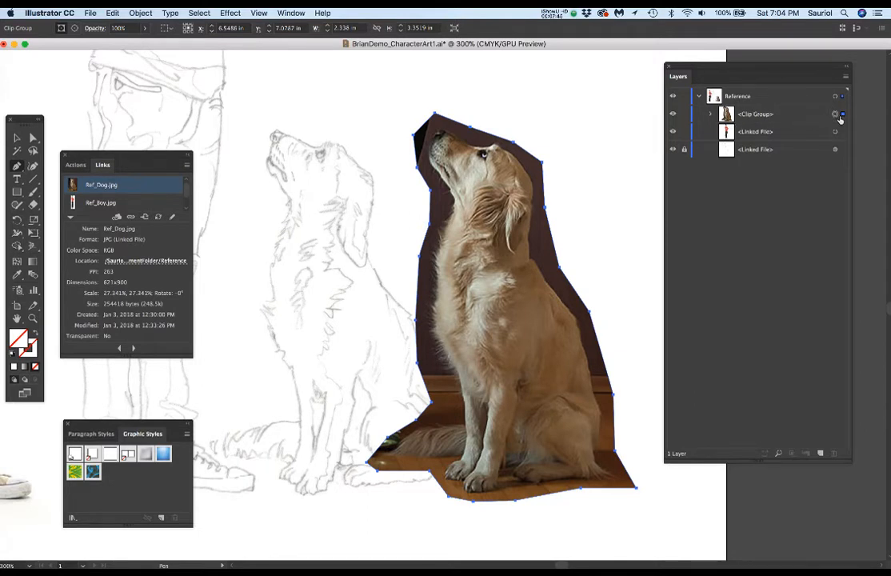
Step: Move the clipped dog photo slightly up and farther right of the sketched dog
key(e)
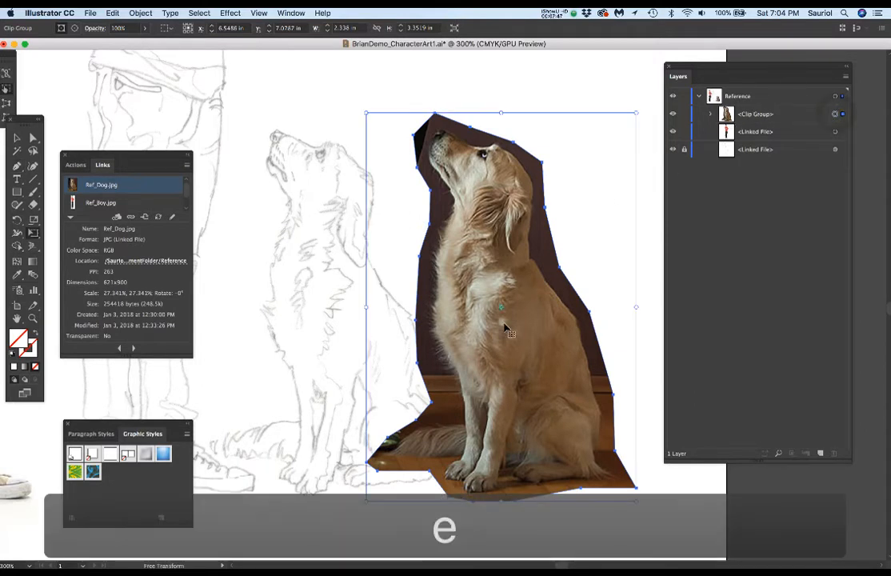
drag(521, 318, 488, 363)
drag(487, 408, 513, 368)
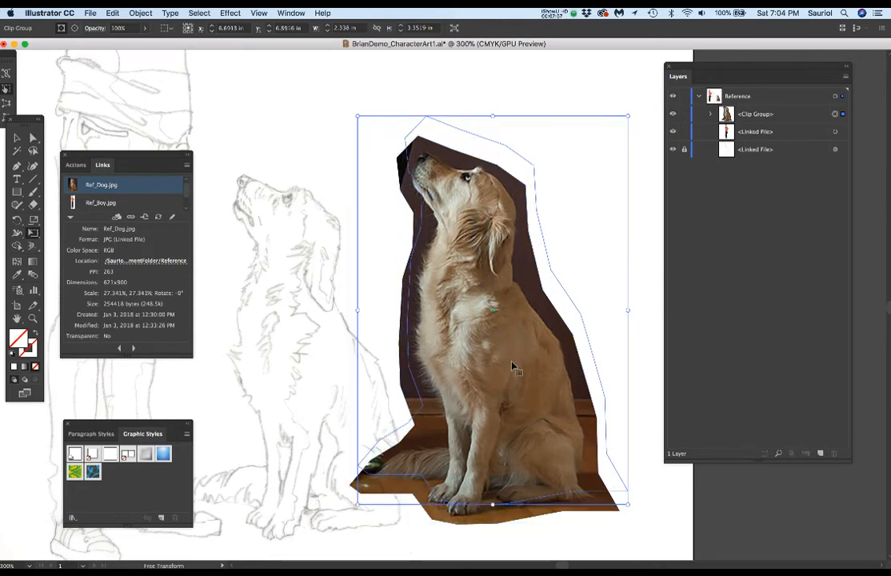
Step: Select the dog photo's clipping path and delete its four anchor points projecting around the tail tip, trimming the mask closer to the dog
click(710, 116)
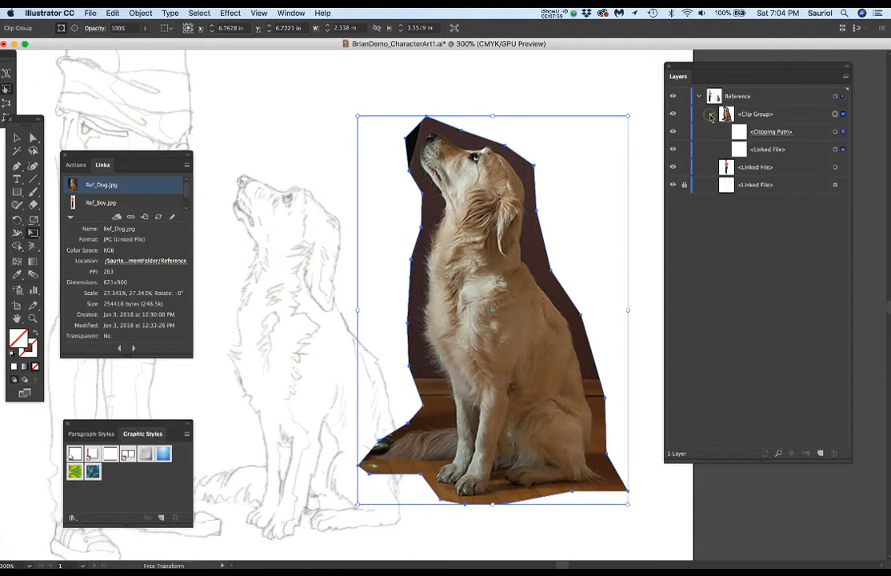
click(835, 132)
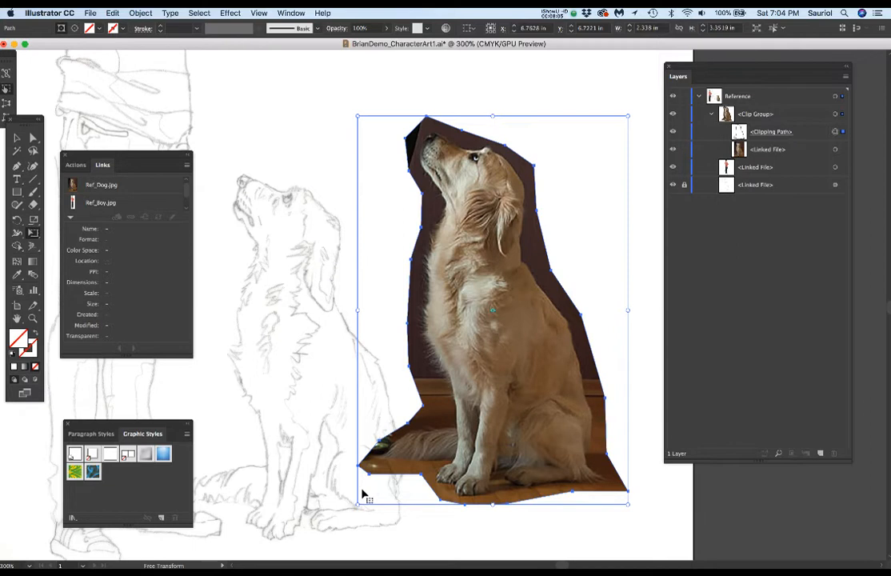
scroll(376, 494, up, 3)
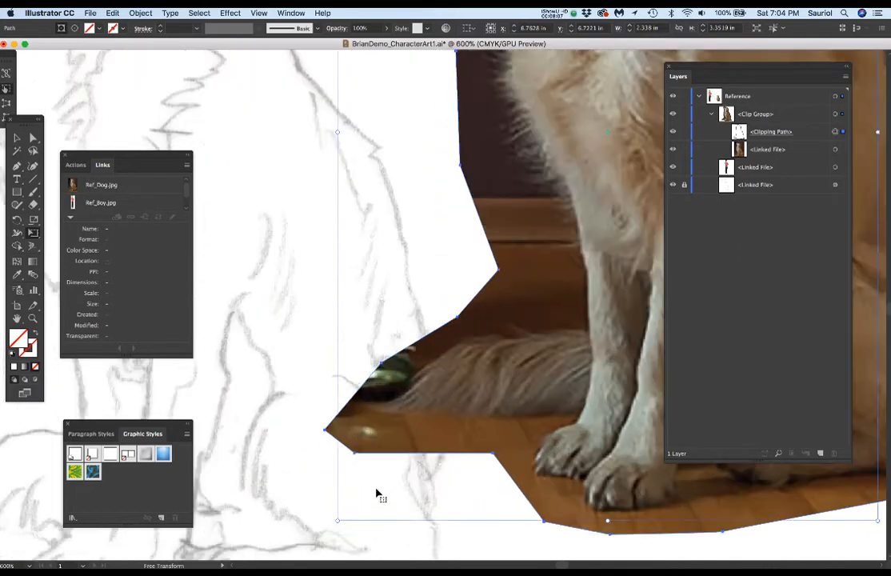
key(p)
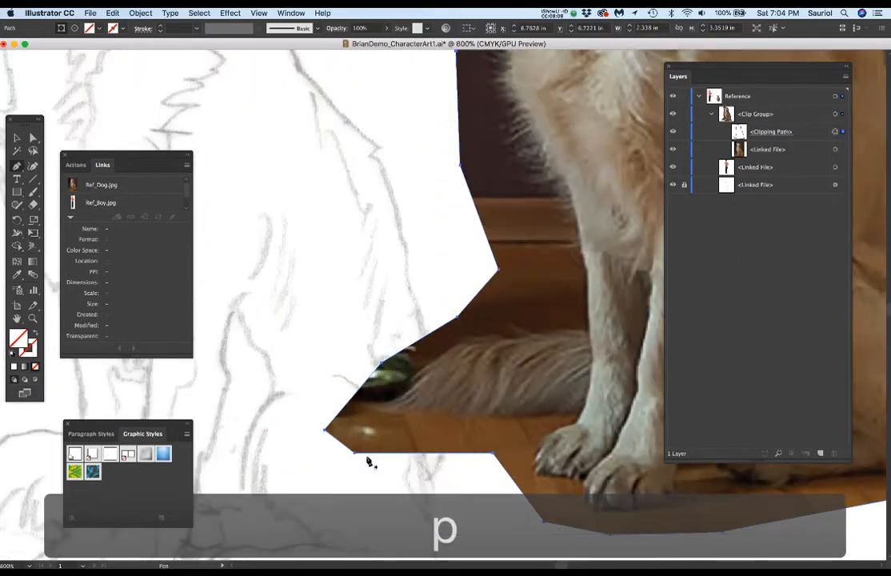
click(324, 433)
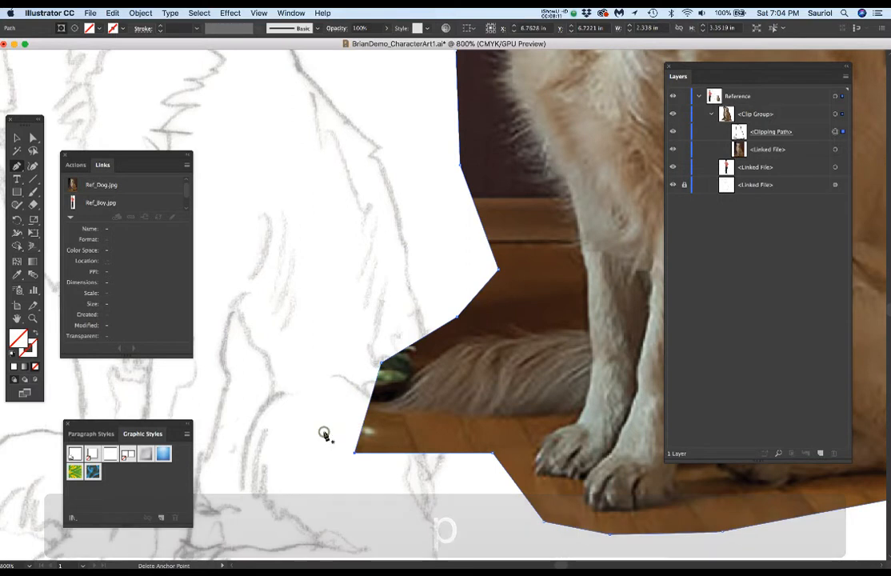
click(353, 455)
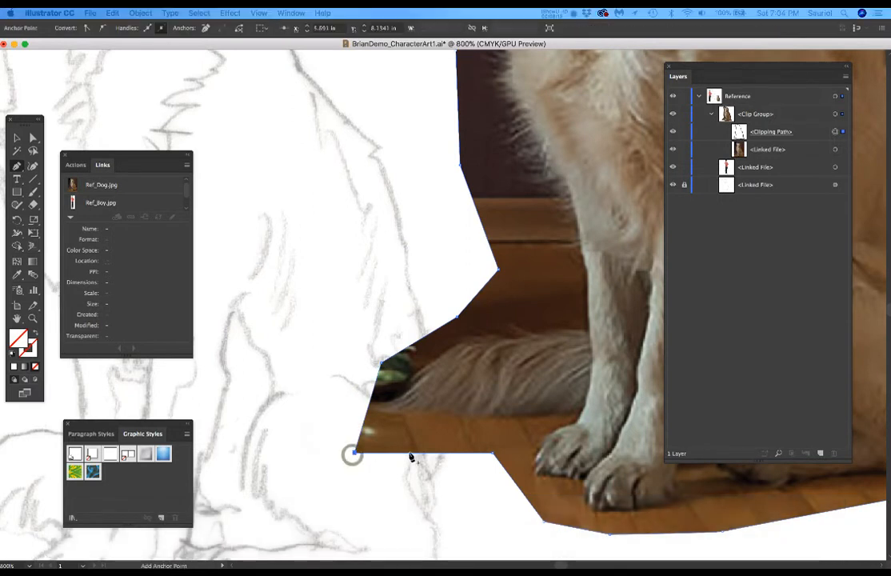
click(354, 453)
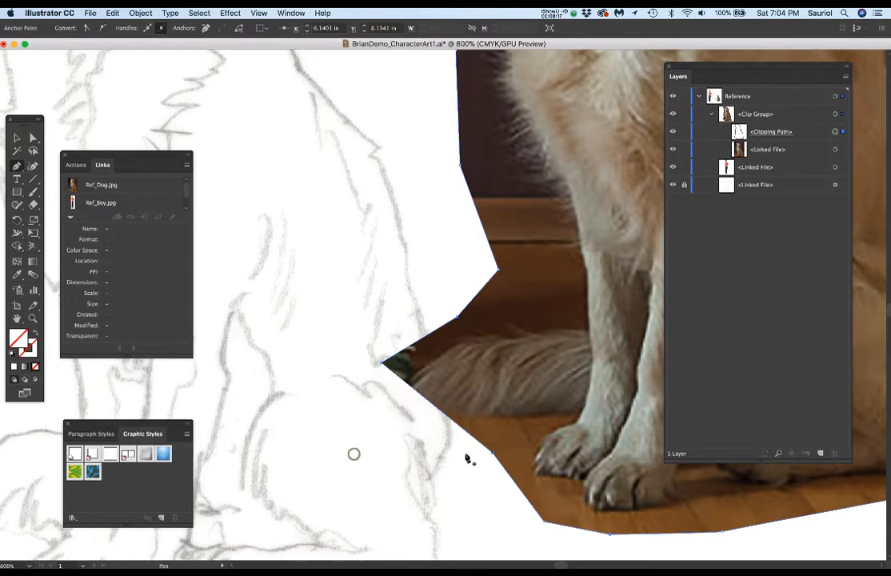
click(382, 365)
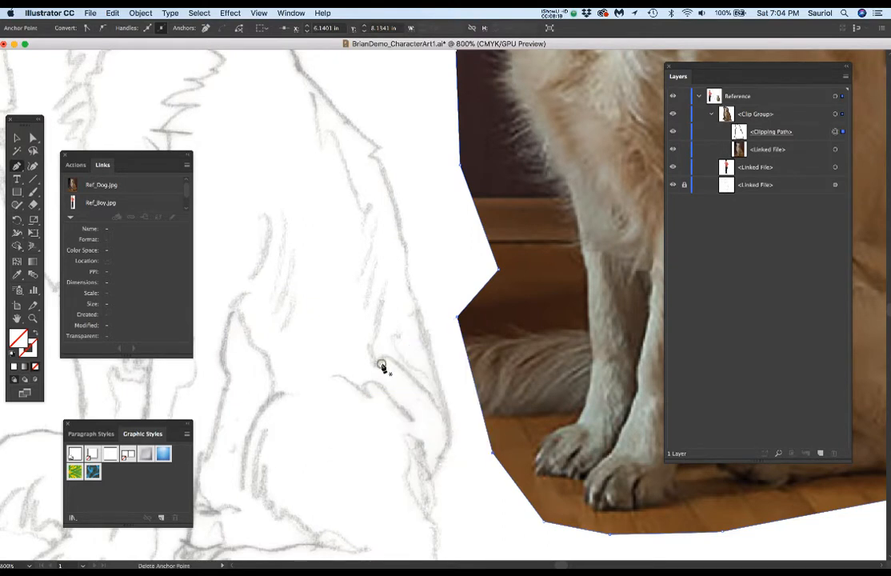
click(456, 318)
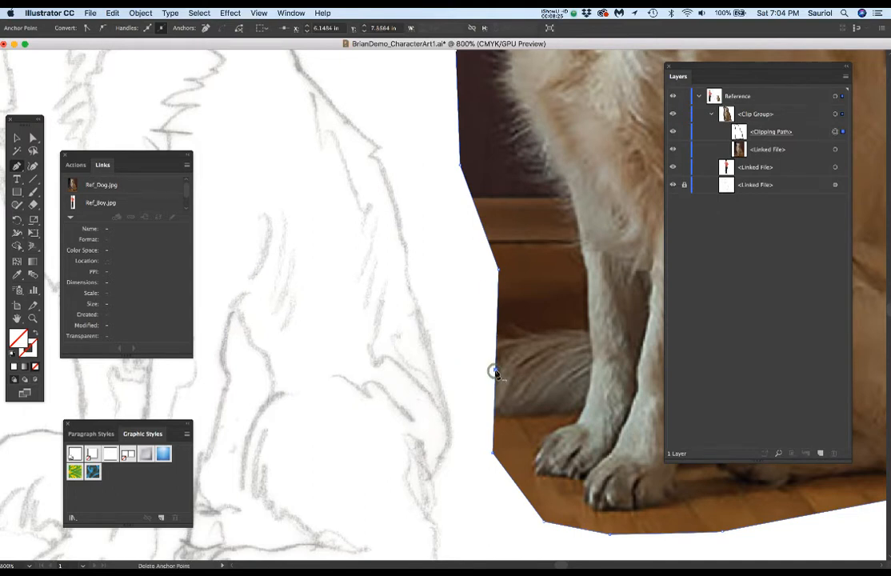
Step: Add an anchor point on the mask edge beside the tail, try pulling it outward, and undo the move
drag(495, 372, 496, 373)
key(a)
drag(495, 372, 344, 376)
key(super+z)
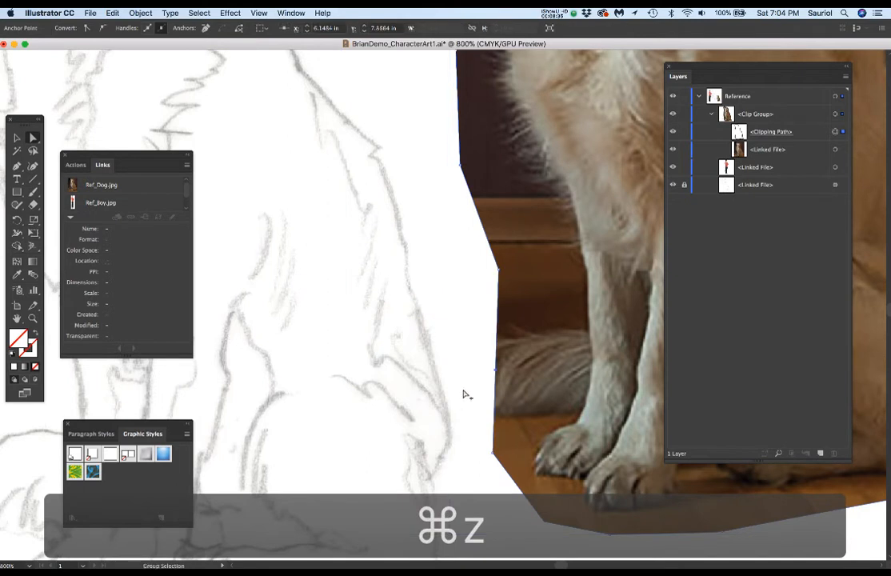
Step: Collapse the dog photo's clip group in the layer list and deselect the artwork
scroll(462, 394, down, 5)
scroll(464, 388, down, 3)
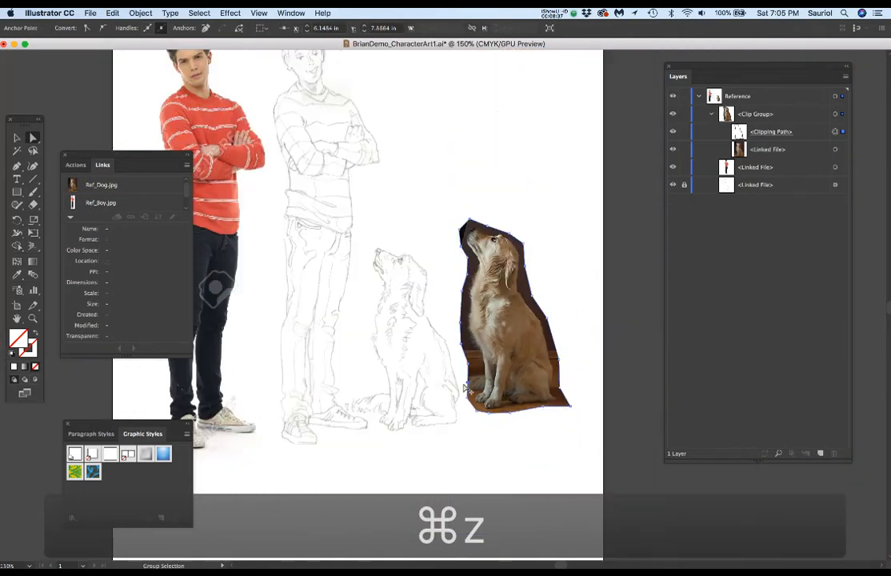
drag(435, 382, 505, 397)
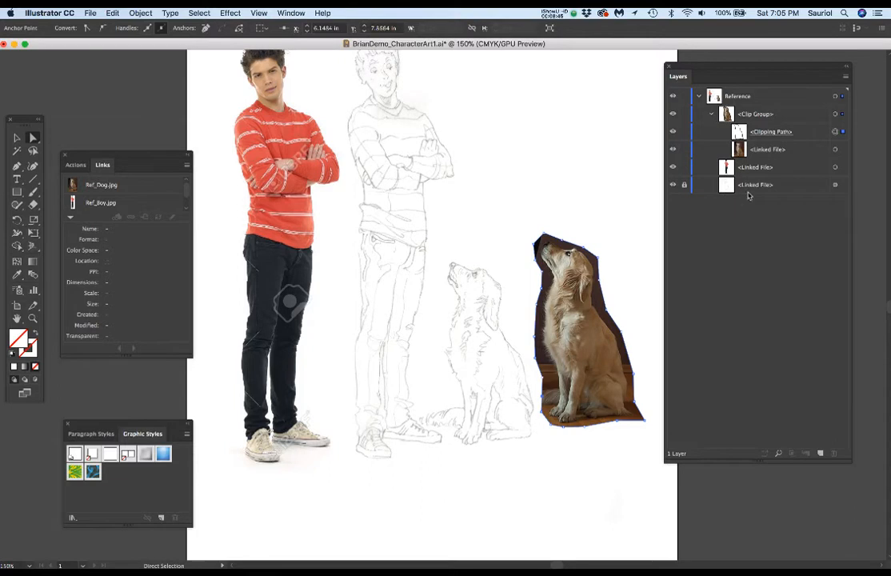
click(713, 118)
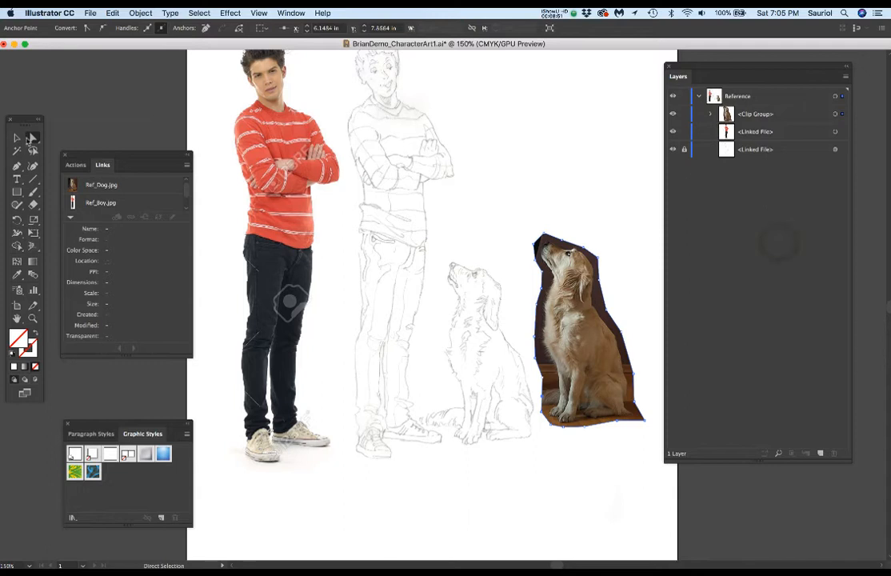
click(541, 157)
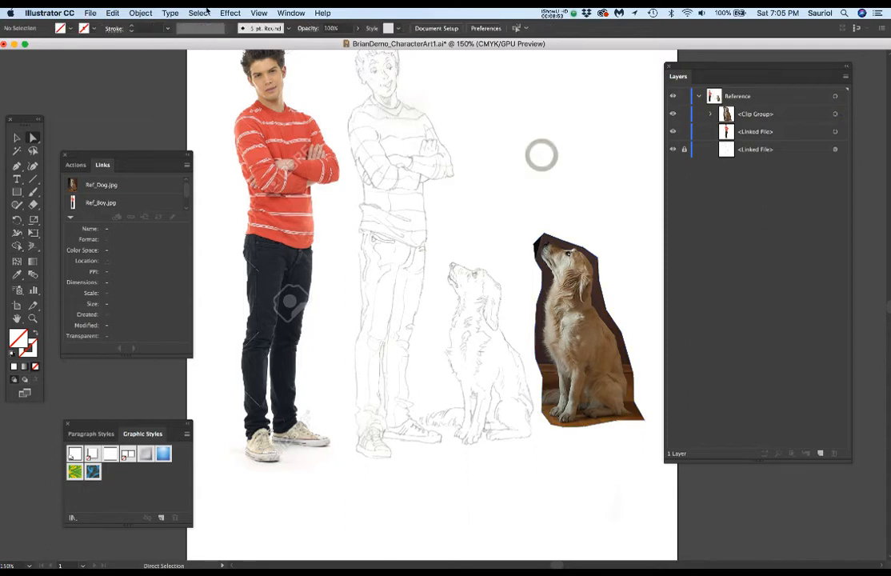
Step: Place Ref_TennisBall.png from the Reference folder into the document as a linked image
click(141, 13)
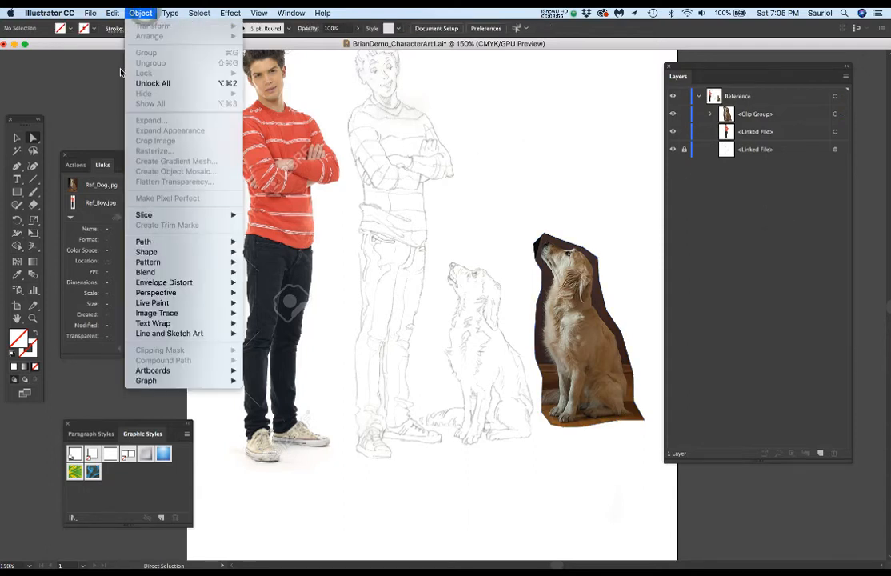
mouse_move(90, 12)
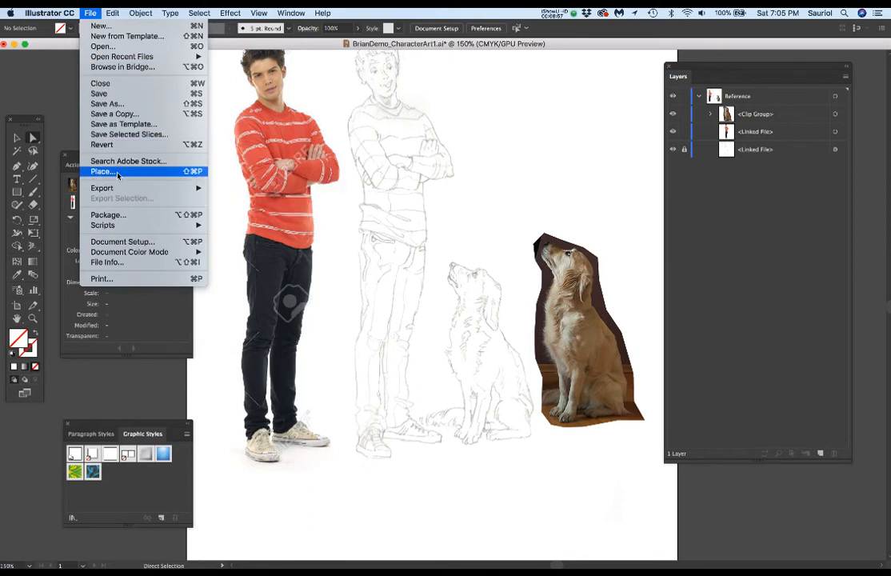
click(198, 172)
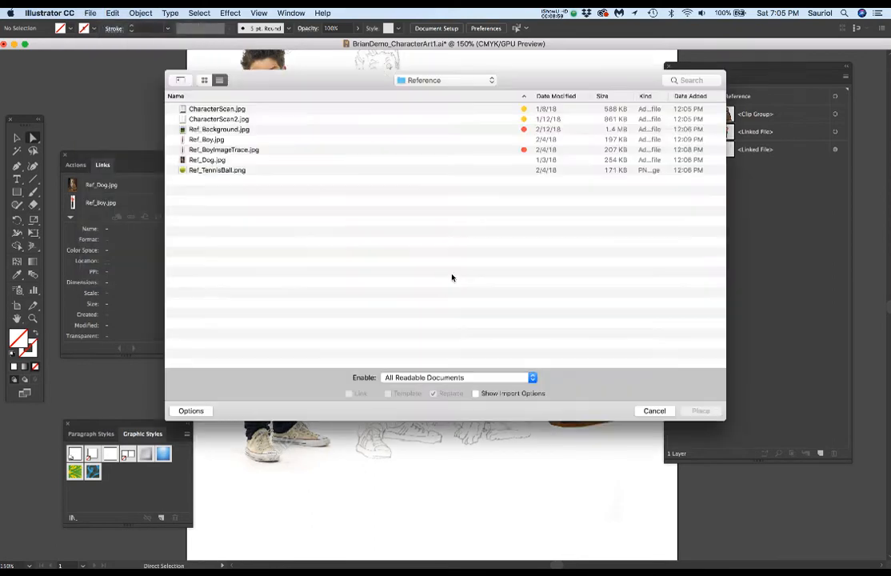
double_click(208, 171)
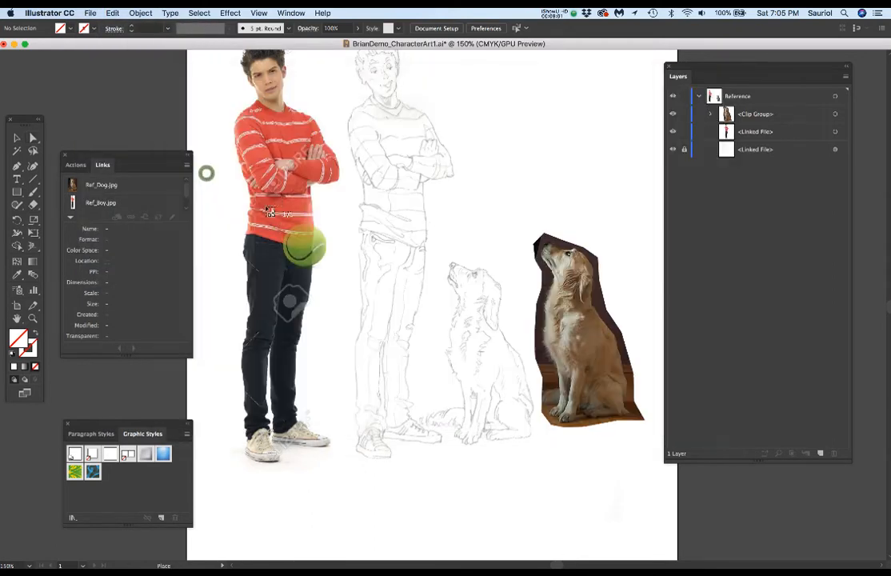
click(206, 173)
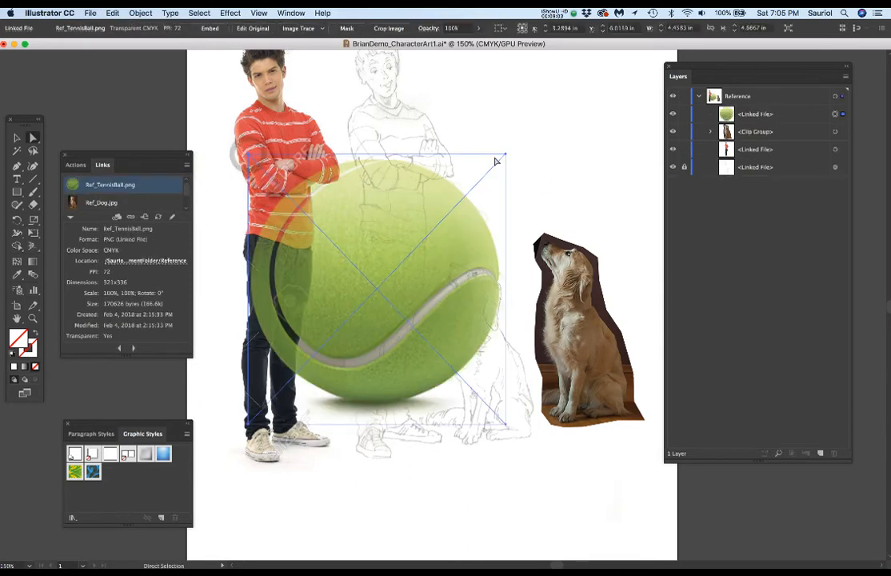
Step: Scale the tennis ball down to about 0.47 in wide and position it just below the sketched dog's front paws
key(e)
drag(505, 154, 281, 392)
mouse_move(453, 484)
mouse_down()
mouse_move(473, 488)
mouse_move(469, 482)
mouse_up()
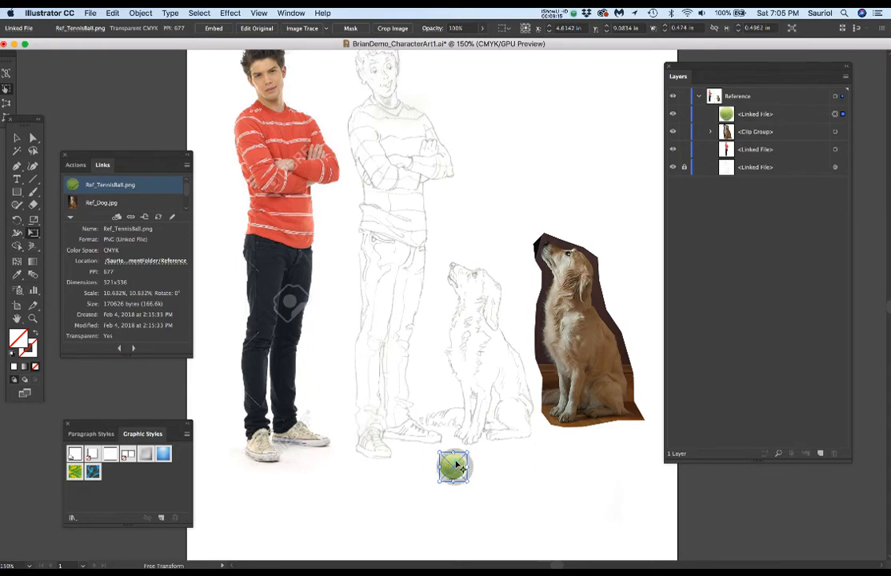
scroll(461, 474, up, 10)
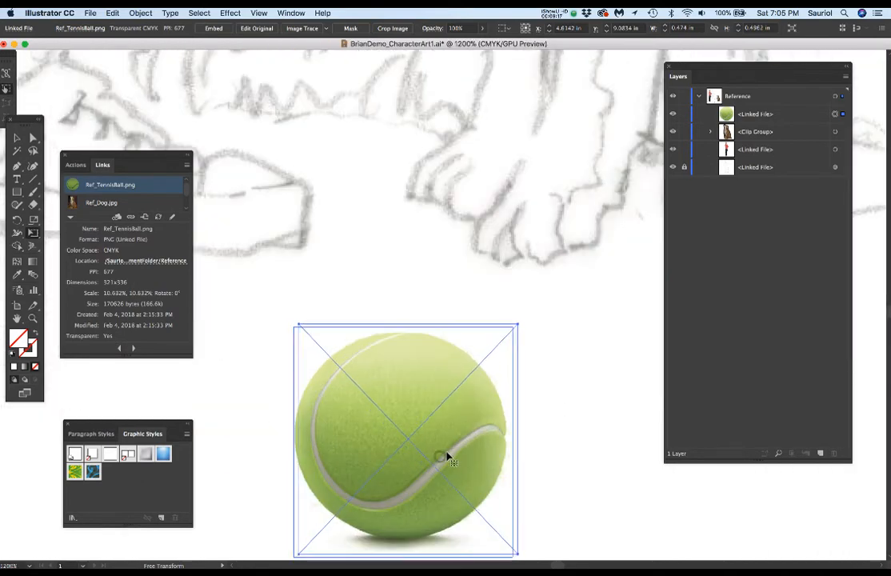
scroll(455, 446, down, 8)
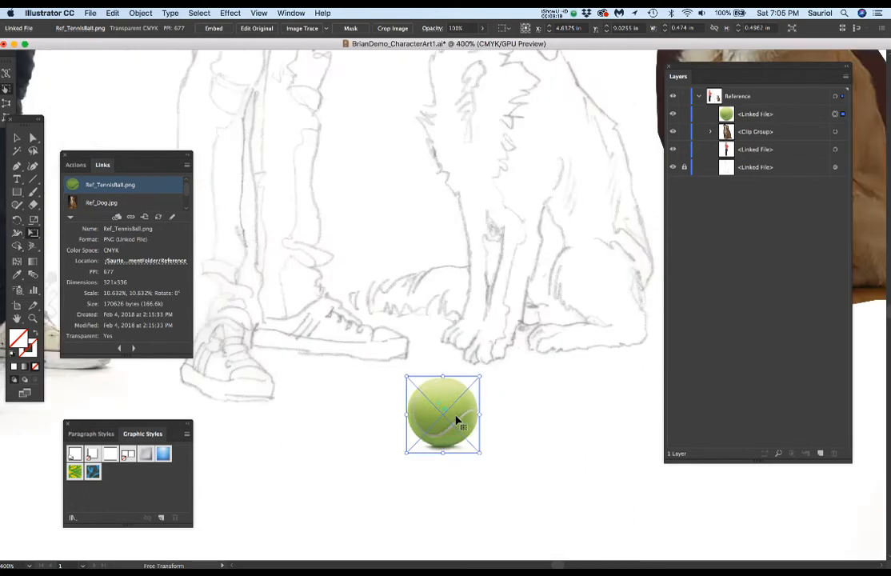
scroll(456, 419, down, 5)
scroll(456, 419, up, 2)
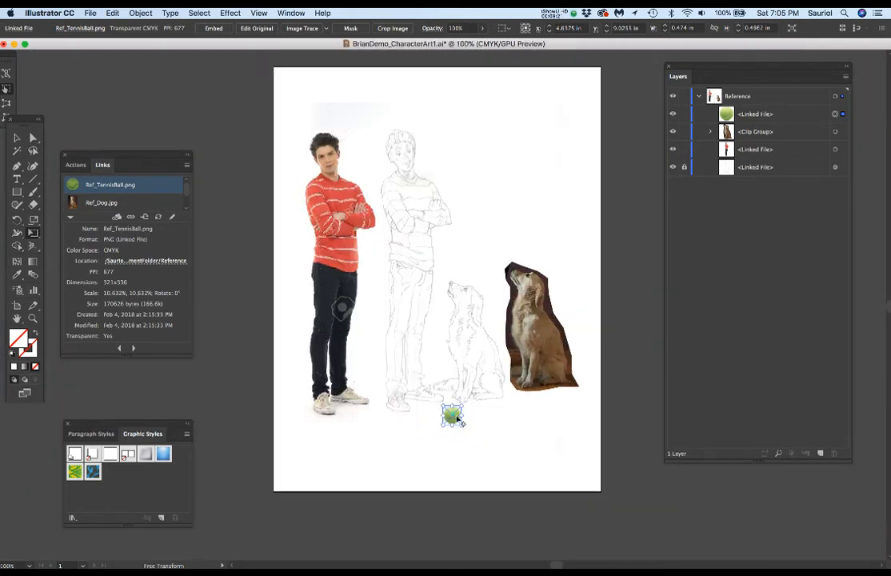
scroll(471, 402, up, 3)
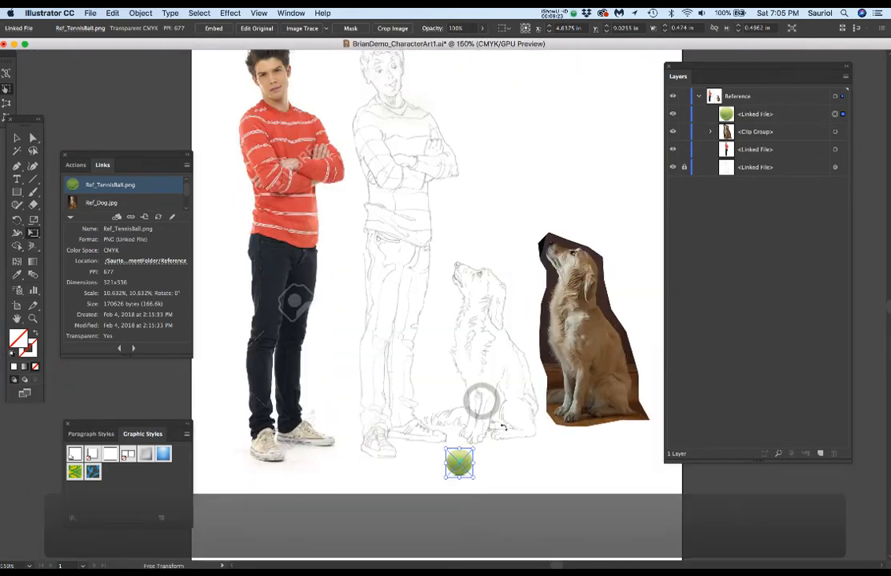
drag(486, 411, 512, 444)
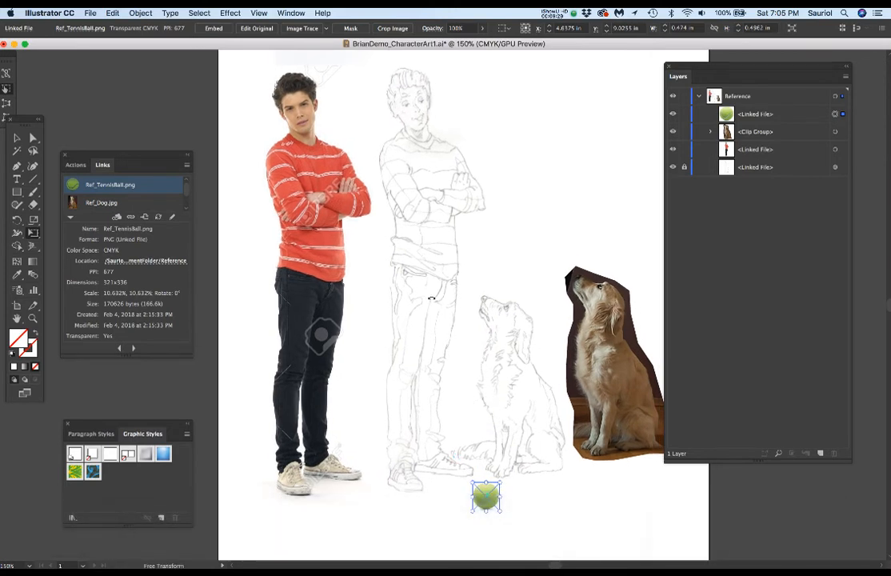
Step: Switch to Finder, minimize the 6.1 Character Art window, and open the Reference folder in StudentAssignmentFolder
drag(234, 43, 234, 99)
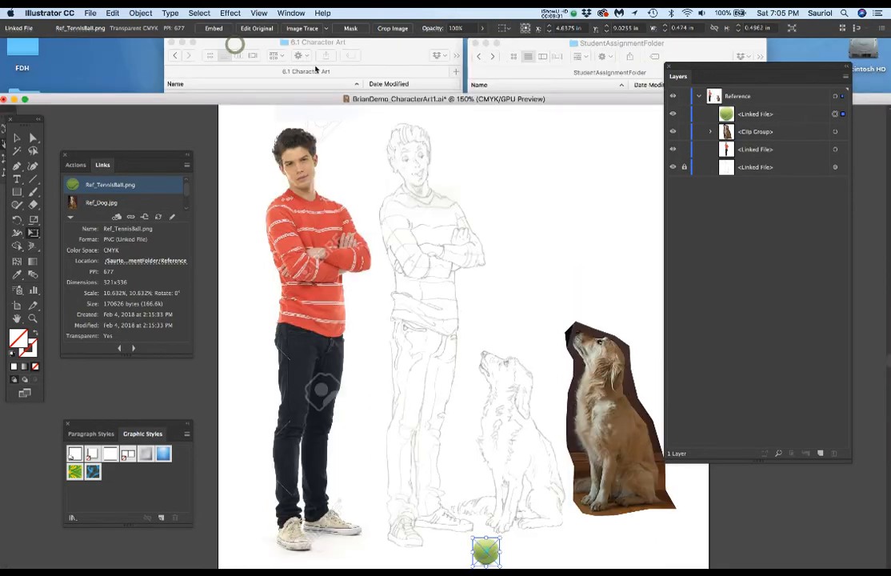
click(546, 42)
click(376, 40)
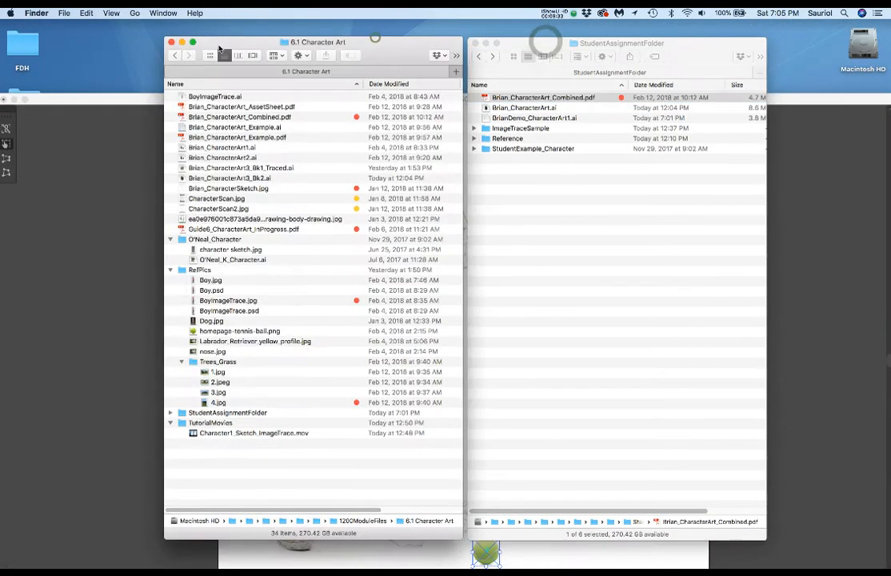
click(182, 42)
drag(545, 44, 515, 34)
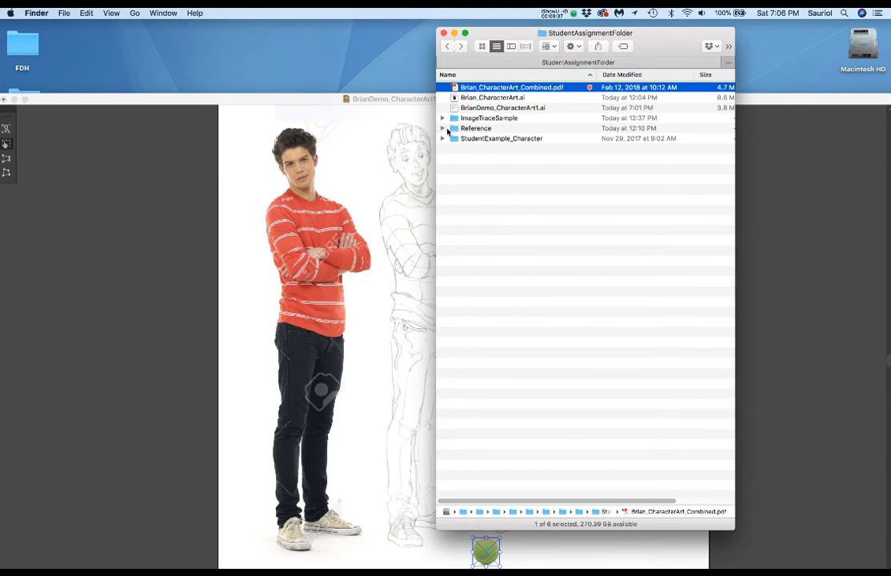
double_click(453, 129)
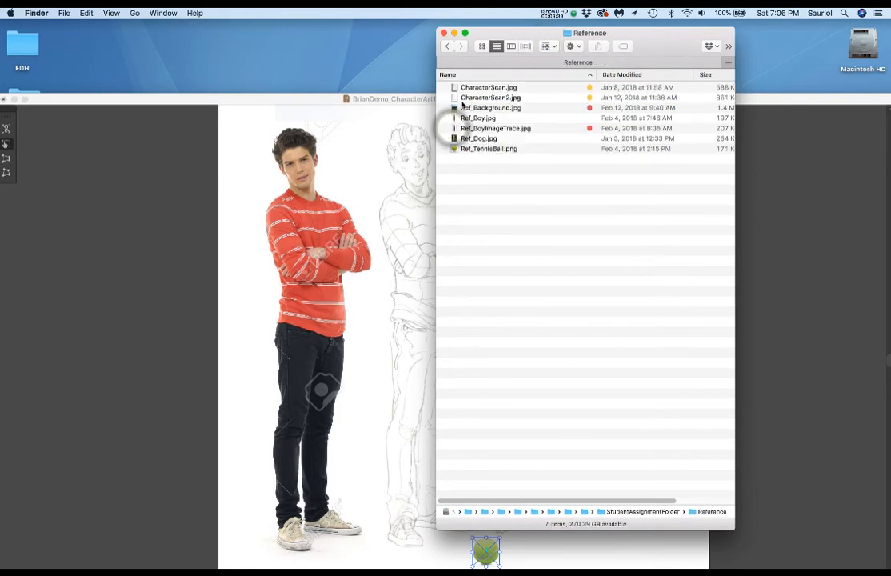
Step: Open CharacterScan.jpg in Photoshop to examine the character scan, and close it without editing
click(454, 88)
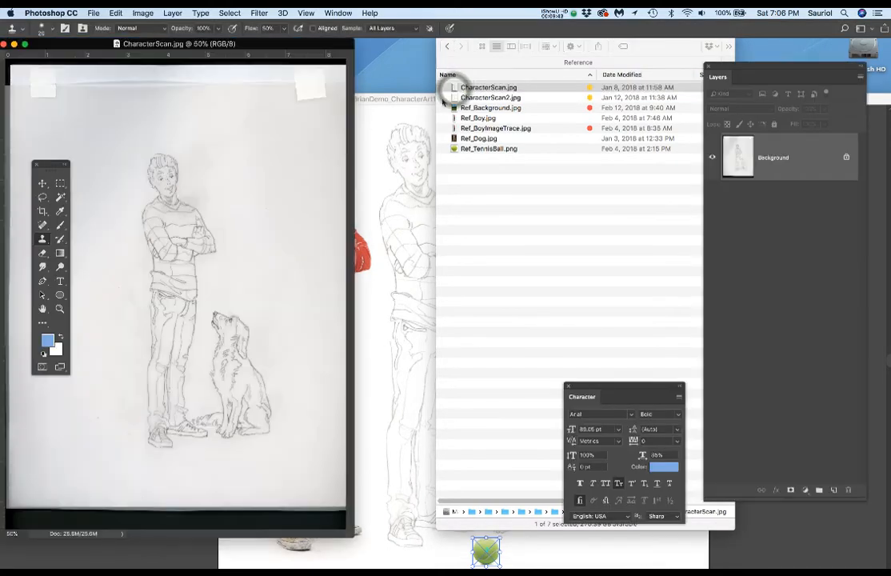
drag(307, 47, 373, 54)
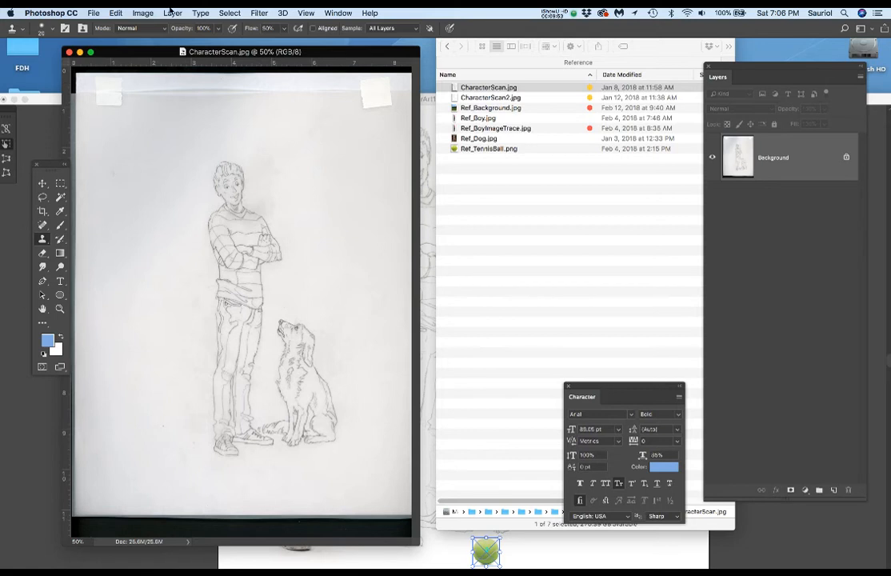
click(69, 52)
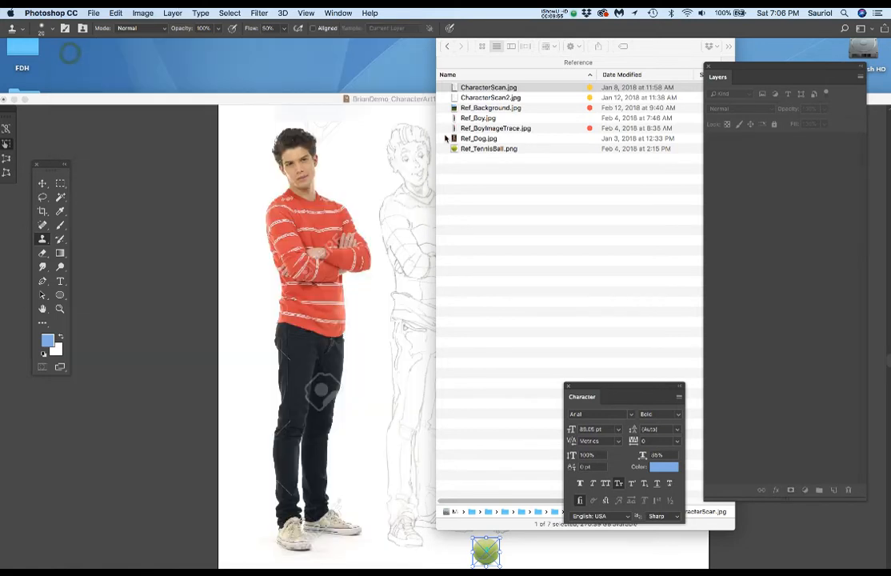
Step: Open CharacterScan2.jpg in Photoshop to examine the second scan, close it, and return to the Illustrator document
click(478, 97)
double_click(478, 97)
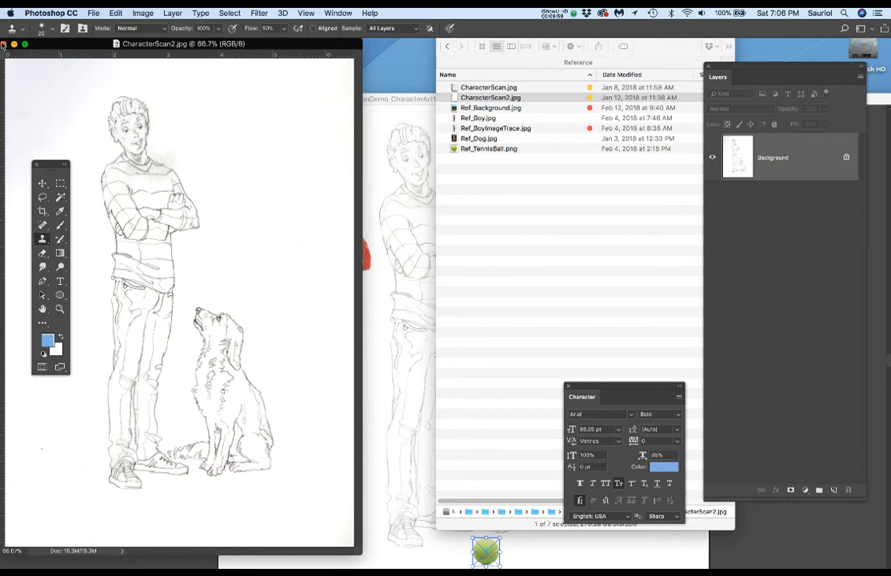
click(4, 44)
click(248, 137)
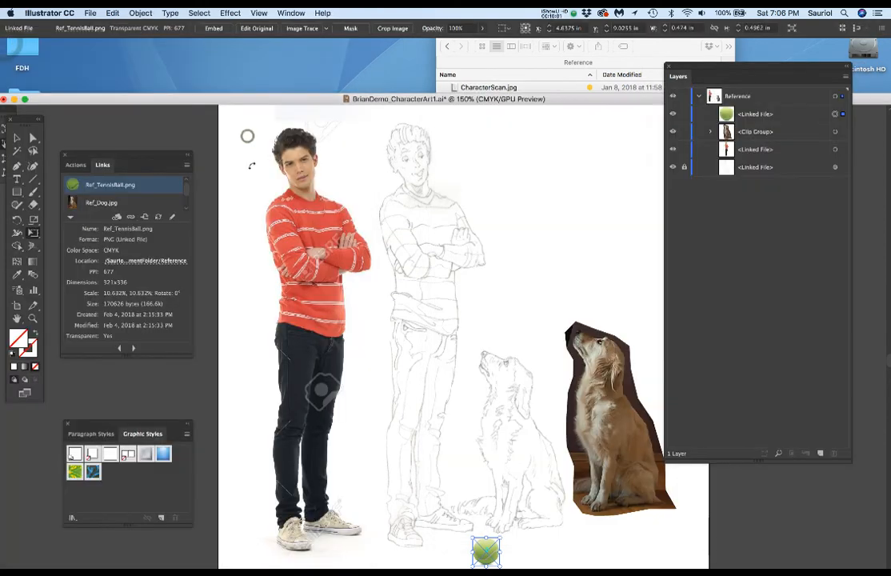
drag(295, 97, 301, 41)
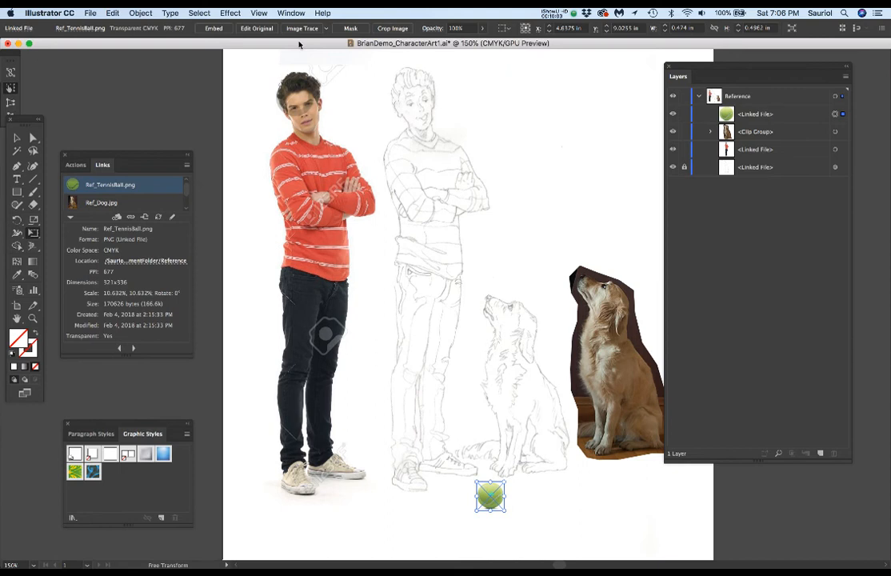
Step: Add a new layer named Line above the Reference layer and lock the Reference layer
click(701, 97)
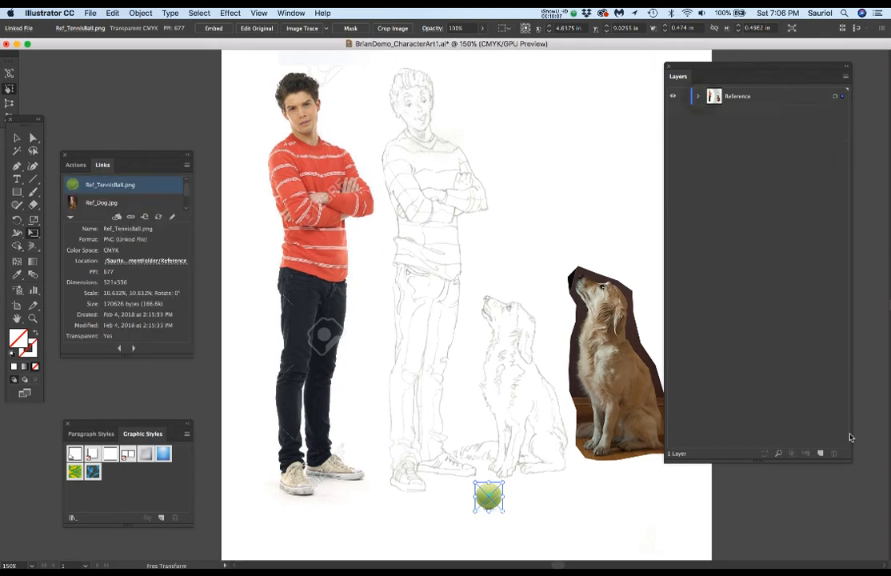
click(821, 454)
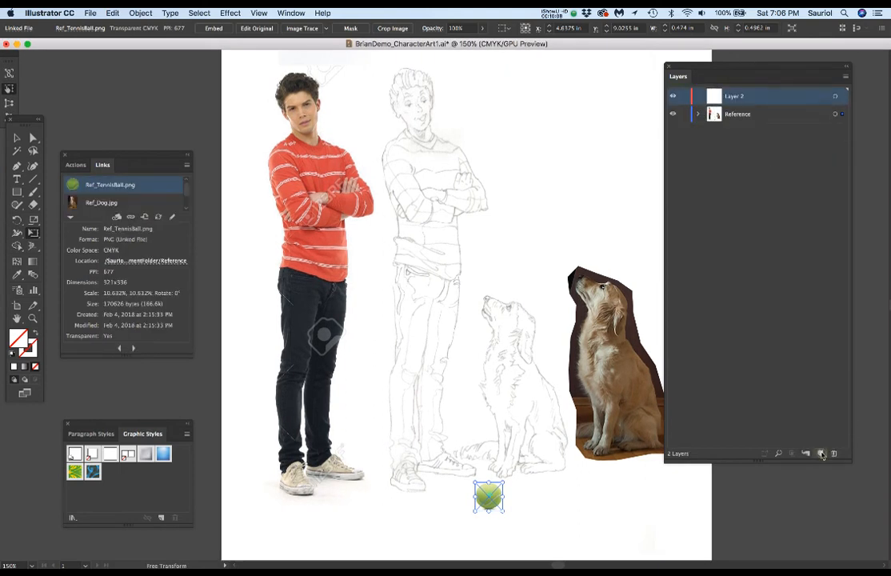
double_click(734, 97)
text(Line)
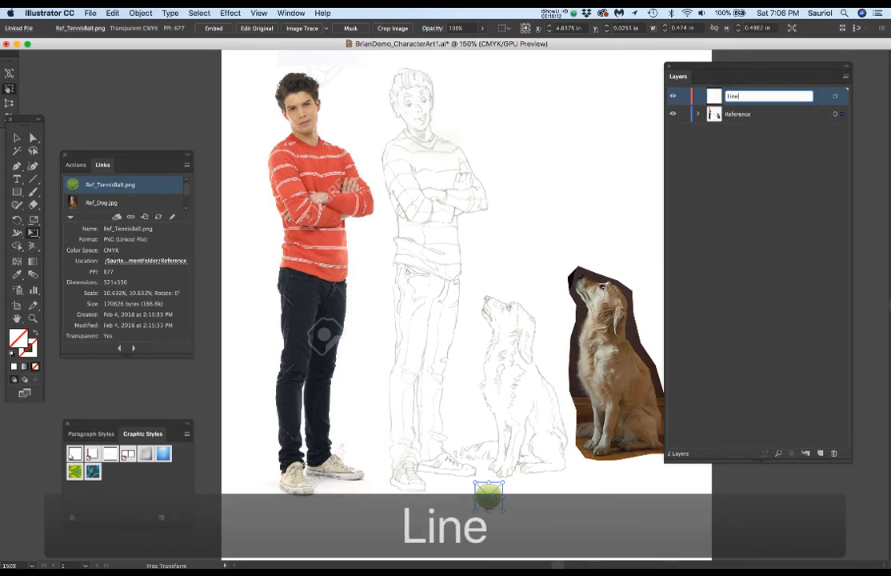
key(Return)
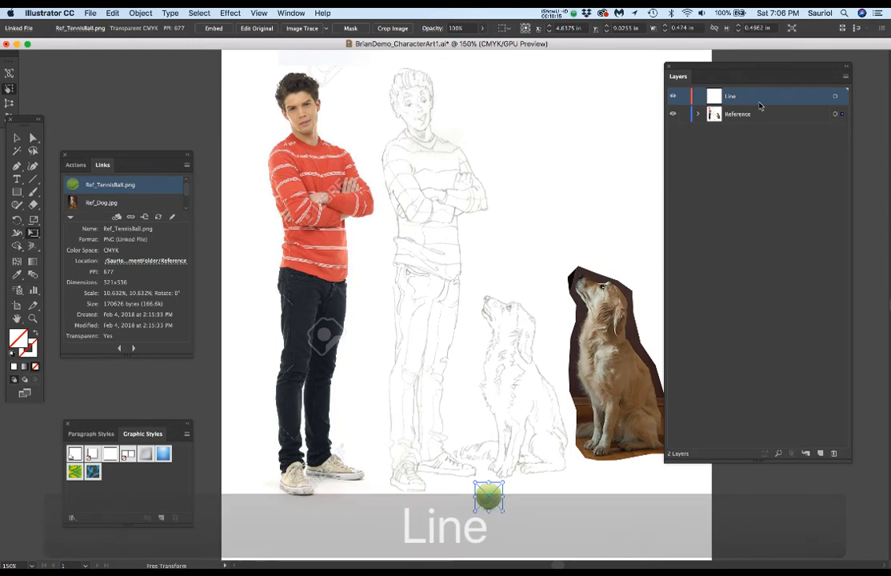
click(684, 115)
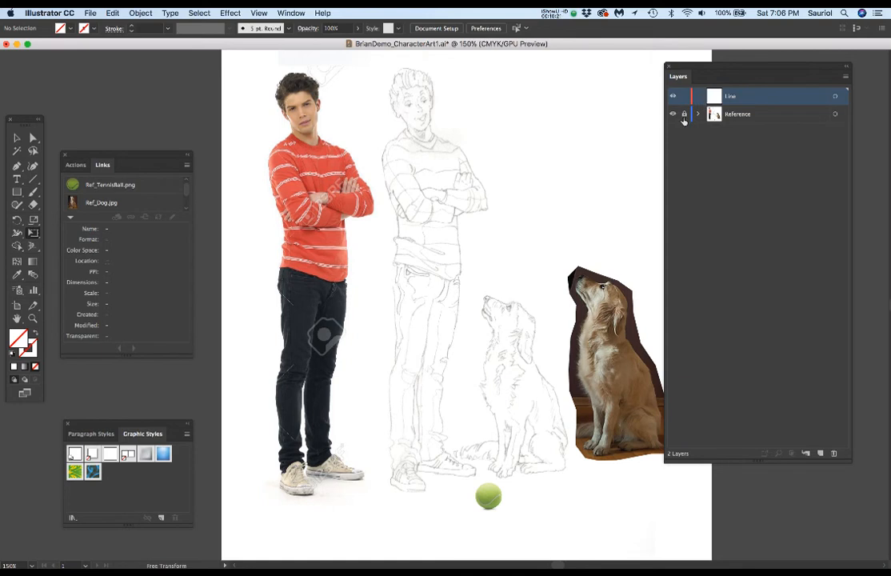
click(417, 98)
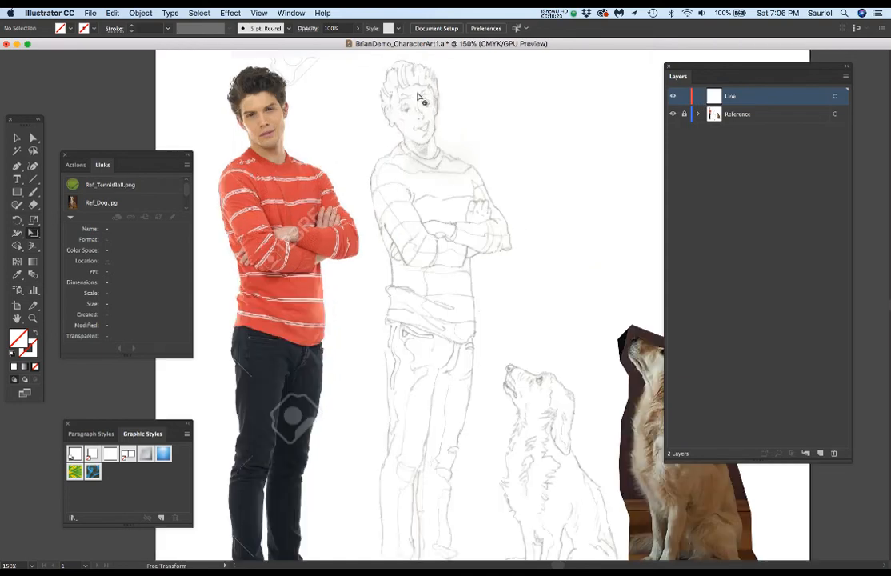
click(417, 98)
click(418, 98)
click(424, 132)
click(422, 142)
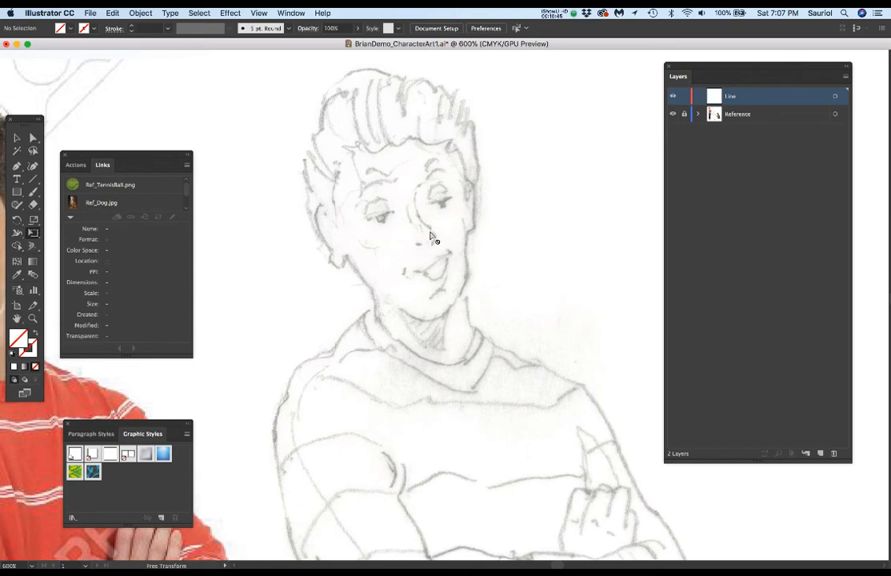
Step: Open the recent file ending in "_K_Character.ai" and examine the finished artwork of the woman holding a cat up close
click(136, 11)
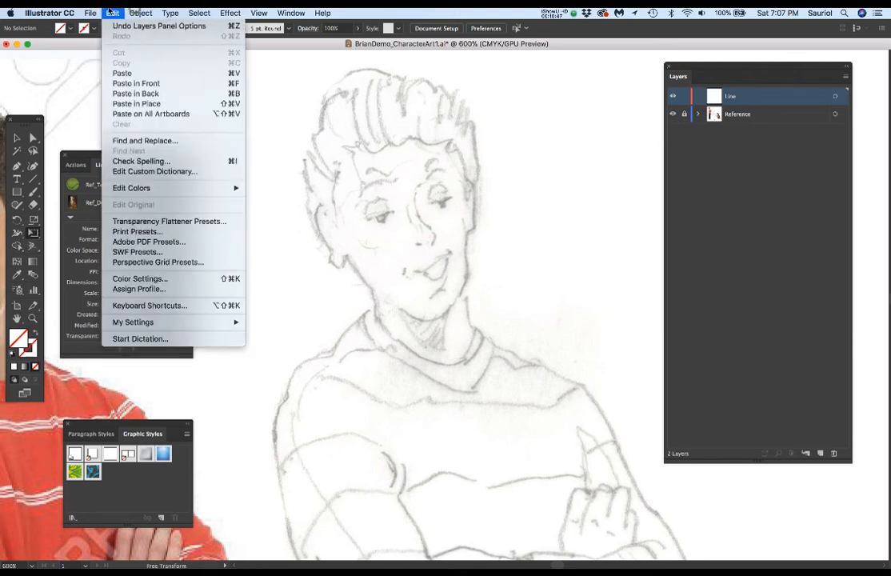
mouse_move(86, 11)
mouse_move(112, 56)
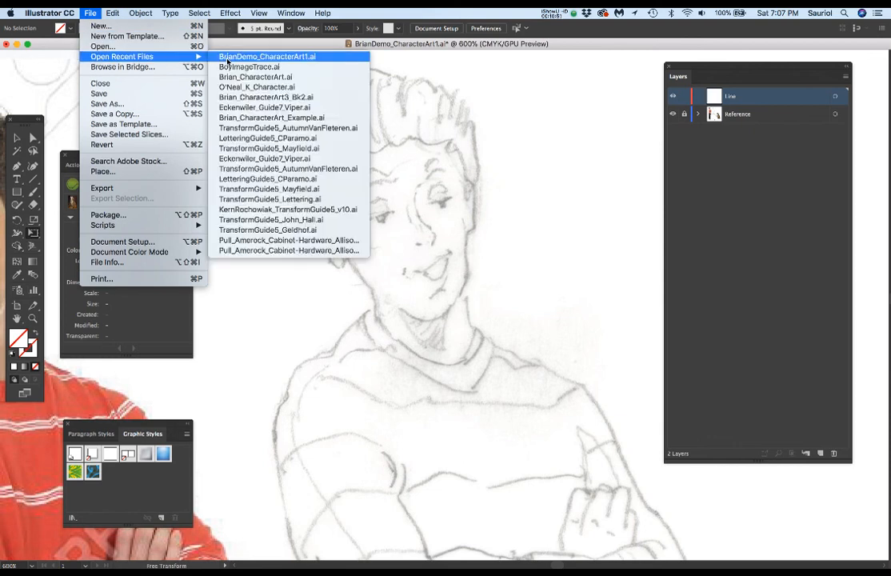
click(245, 88)
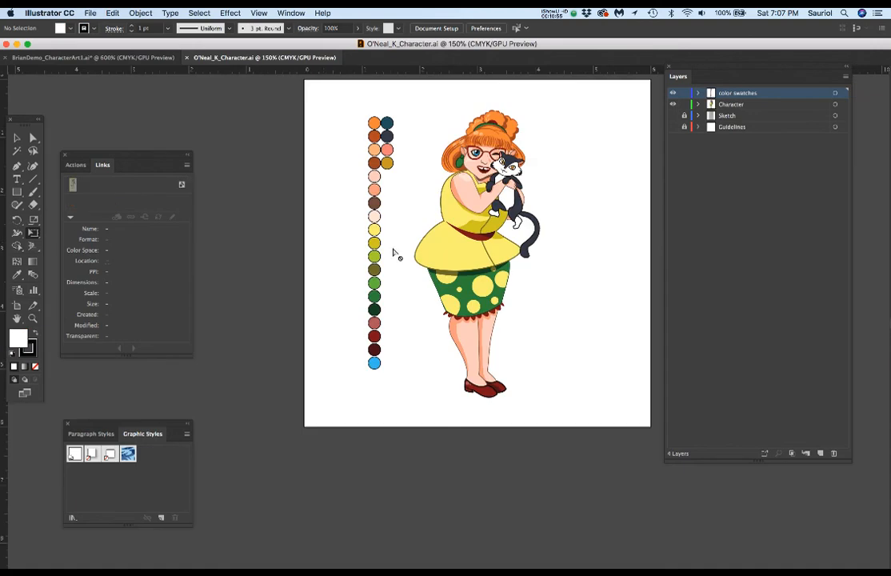
scroll(480, 180, up, 5)
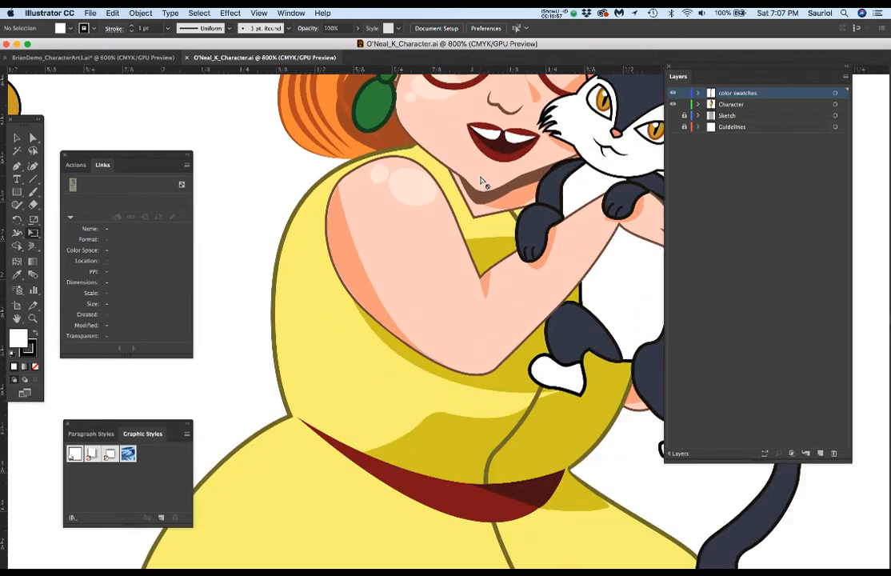
drag(473, 168, 436, 350)
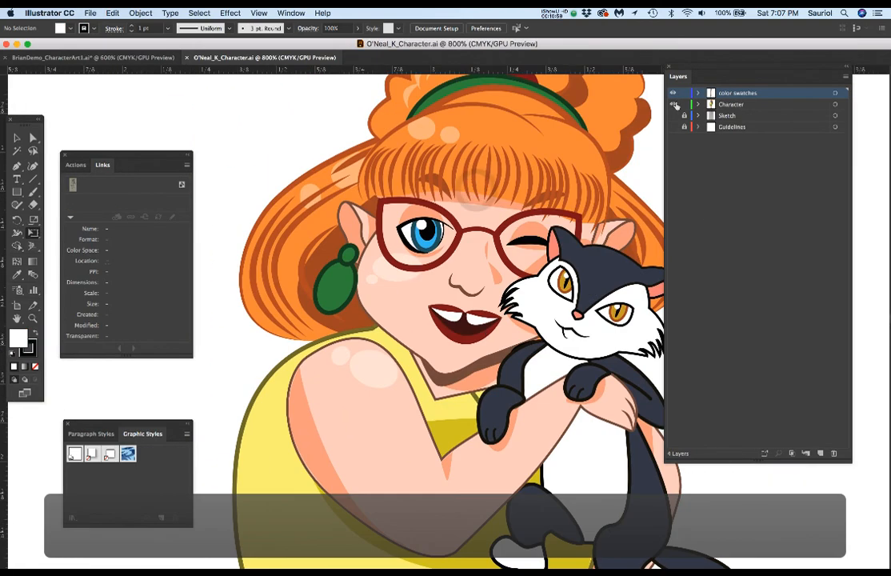
Step: Hide the Character layer, show the Sketch layer, and toggle the Character artwork to compare it with the underlying sketch
click(672, 104)
click(673, 115)
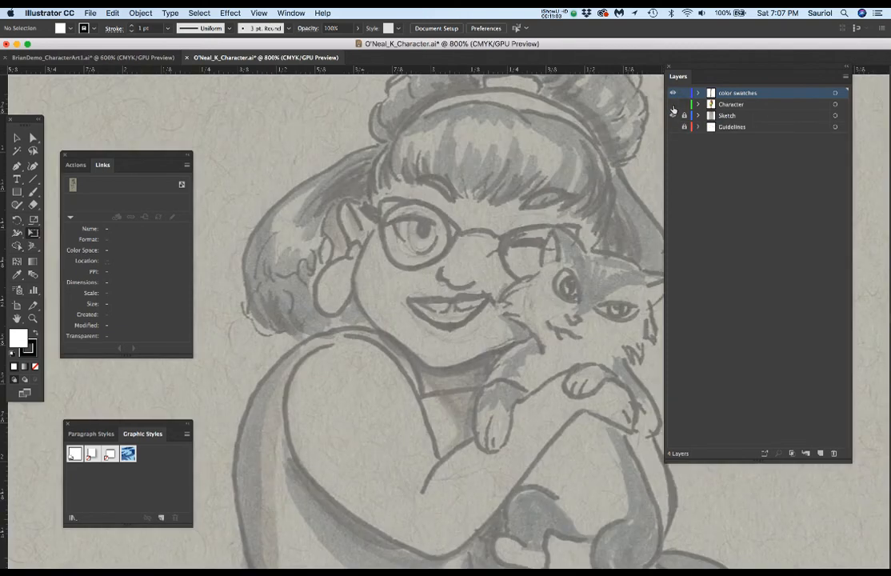
click(672, 104)
click(673, 105)
Step: Review the named body-part sublayers inside the Character layer, and compare the whole figure with its sketch
click(698, 104)
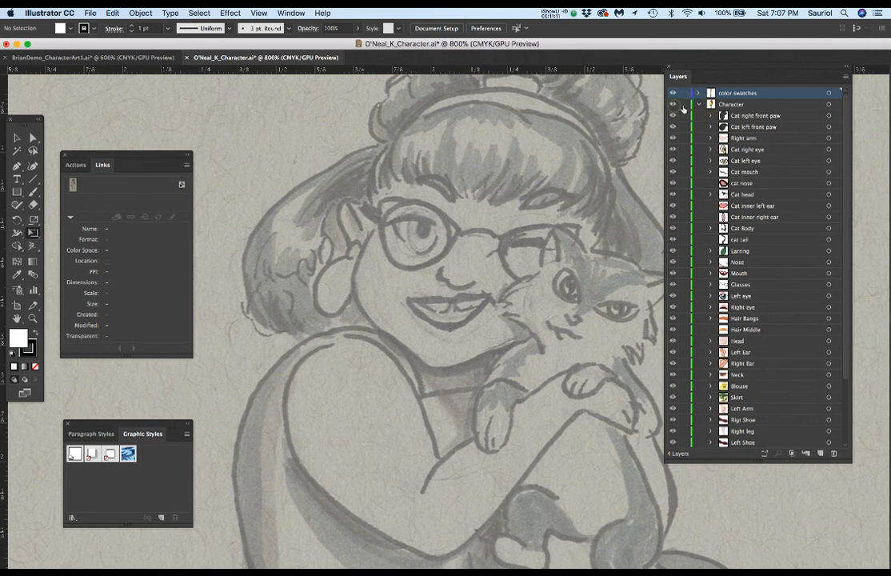
click(673, 105)
click(699, 105)
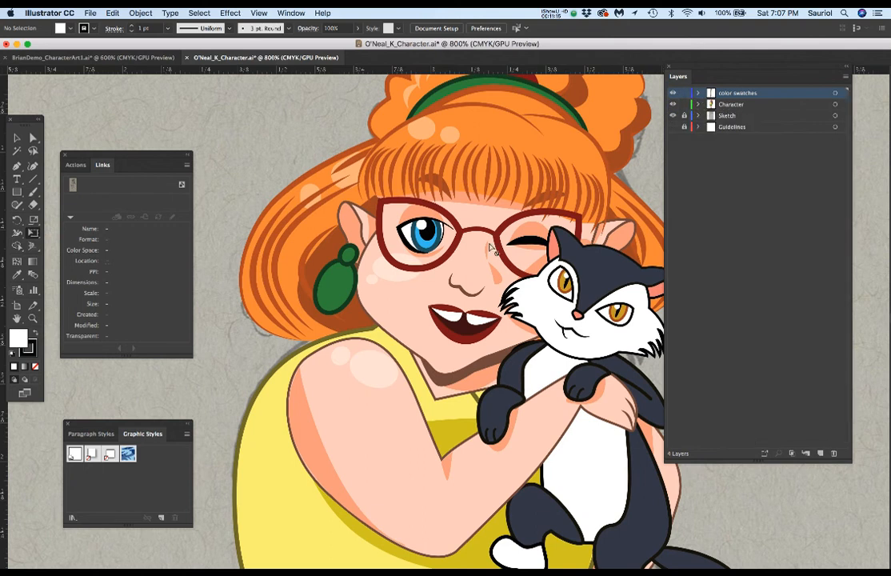
scroll(491, 248, down, 3)
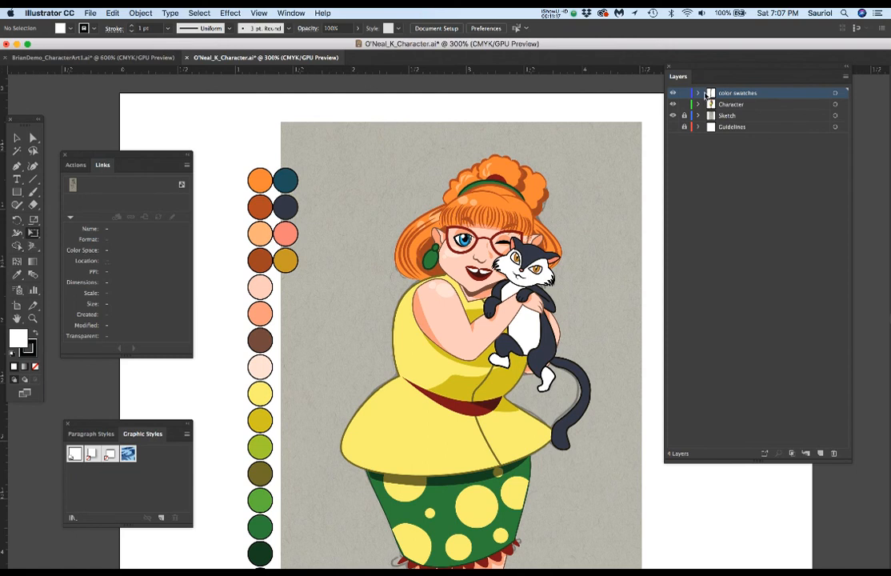
click(674, 105)
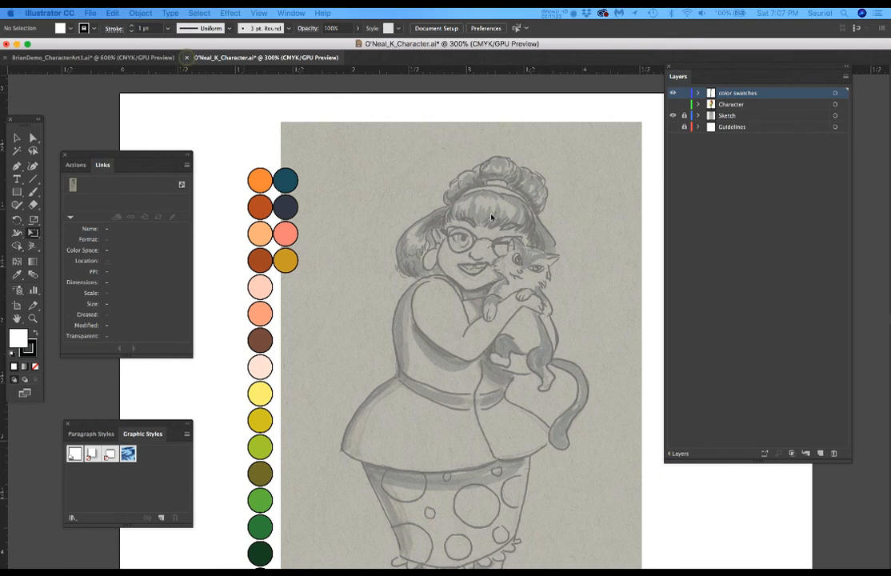
Step: Close the example character file without saving its changes and return to the full sketch and references in BrianDemo_CharacterArt1.ai
click(187, 58)
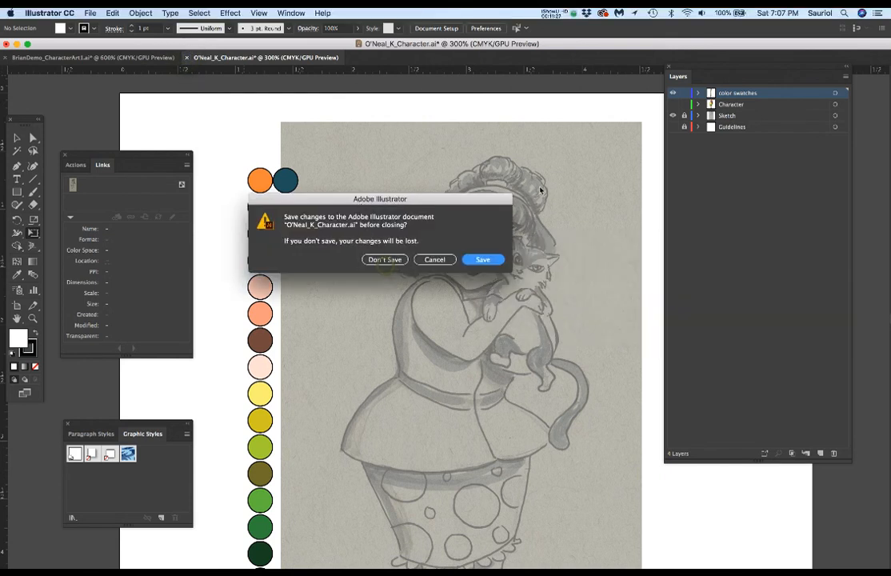
click(391, 264)
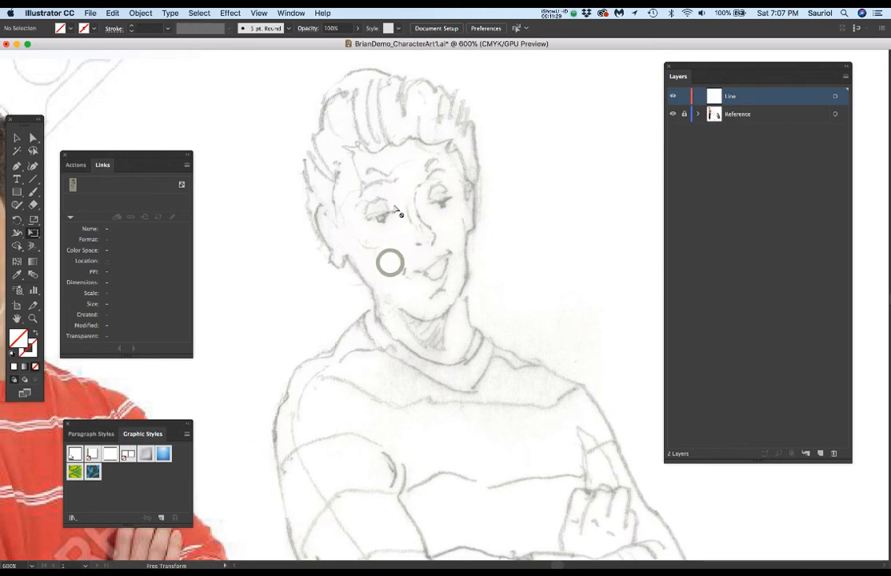
scroll(454, 233, down, 2)
scroll(455, 233, down, 1)
scroll(458, 228, down, 3)
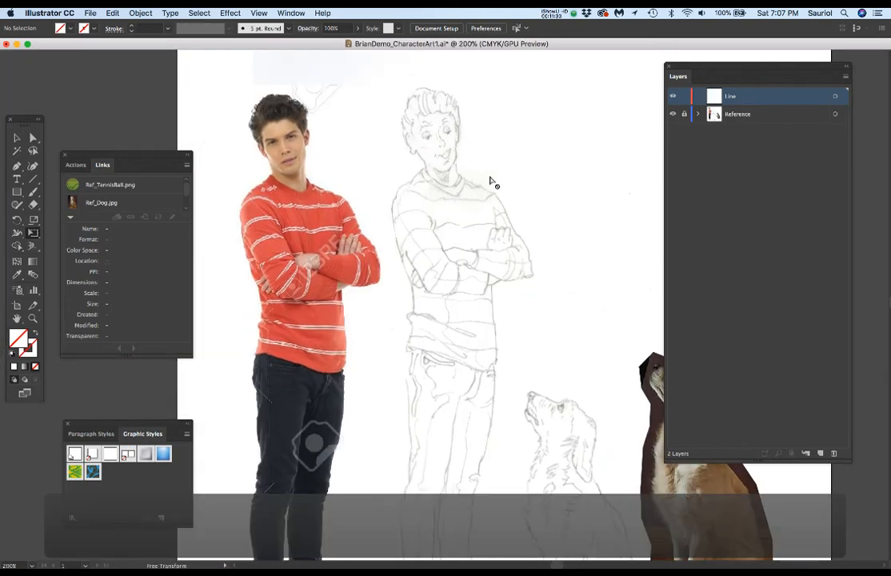